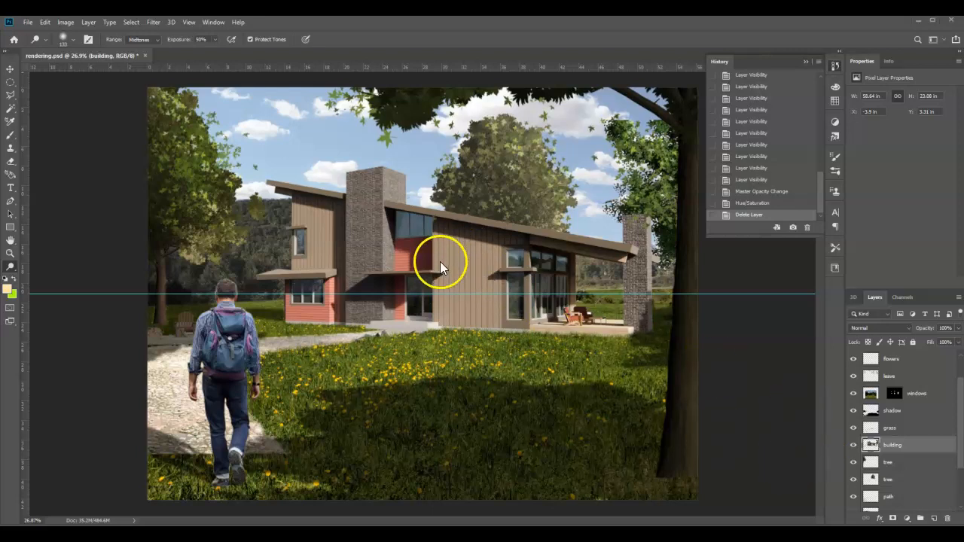
Duplicate the building layer within the same document as "building copy"
{"action": "right_click", "coordinate": [891, 448]}
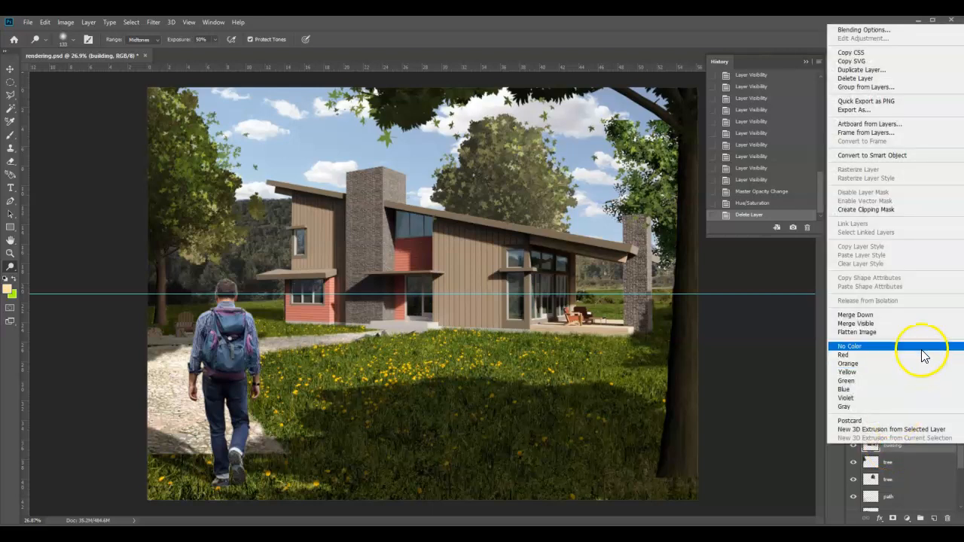
{"action": "left_click", "coordinate": [877, 69]}
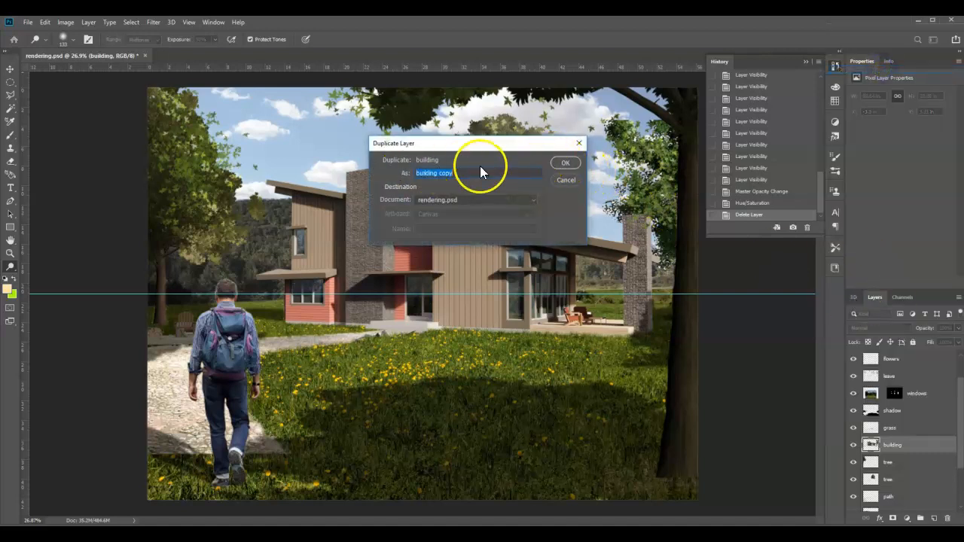
{"action": "left_click", "coordinate": [565, 162]}
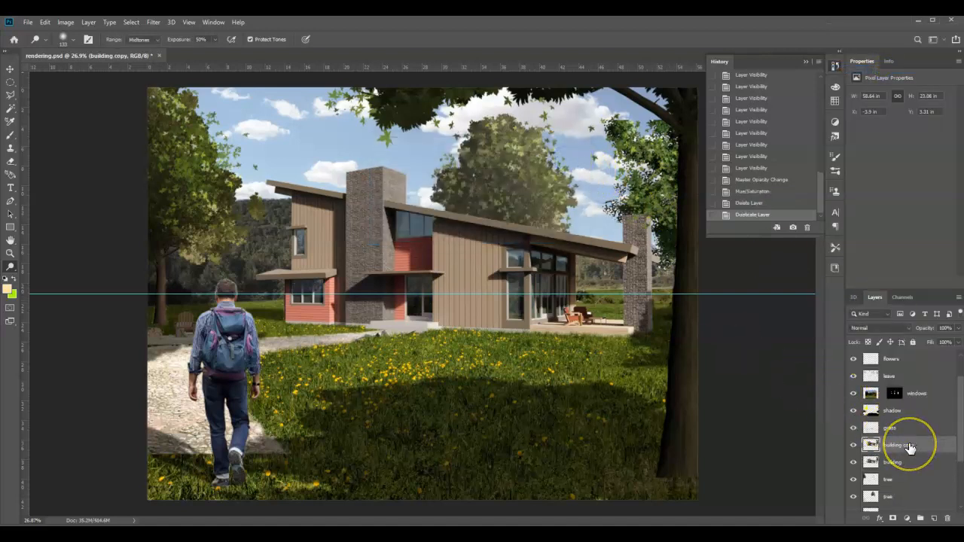
Lighten the red wall panels and entrance area on the building copy with Dodge strokes on the midtones
{"action": "left_click", "coordinate": [9, 265]}
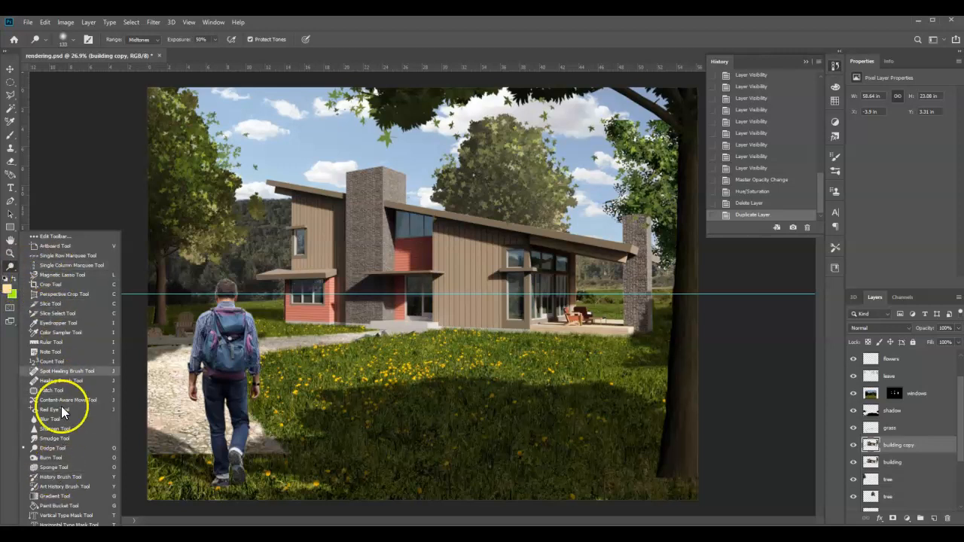
{"action": "left_click", "coordinate": [53, 458]}
{"action": "left_click", "coordinate": [407, 276]}
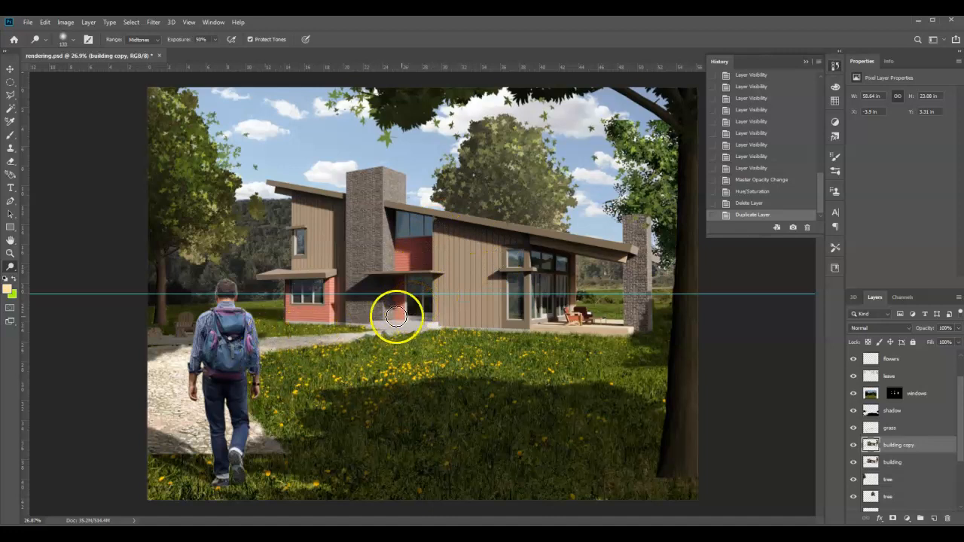
{"action": "mouse_move", "coordinate": [406, 270]}
{"action": "left_mouse_down"}
{"action": "mouse_move", "coordinate": [410, 237]}
{"action": "mouse_move", "coordinate": [410, 262]}
{"action": "mouse_move", "coordinate": [404, 239]}
{"action": "mouse_move", "coordinate": [391, 264]}
{"action": "mouse_move", "coordinate": [399, 243]}
{"action": "mouse_move", "coordinate": [389, 221]}
{"action": "mouse_move", "coordinate": [408, 244]}
{"action": "mouse_move", "coordinate": [413, 235]}
{"action": "mouse_move", "coordinate": [402, 226]}
{"action": "mouse_move", "coordinate": [415, 234]}
{"action": "mouse_move", "coordinate": [421, 308]}
{"action": "left_mouse_up"}
{"action": "mouse_move", "coordinate": [389, 278]}
{"action": "left_mouse_down"}
{"action": "mouse_move", "coordinate": [393, 235]}
{"action": "mouse_move", "coordinate": [418, 239]}
{"action": "left_mouse_up"}
{"action": "left_click_drag", "start_coordinate": [403, 299], "coordinate": [402, 278]}
{"action": "mouse_move", "coordinate": [402, 228]}
{"action": "left_mouse_down"}
{"action": "mouse_move", "coordinate": [398, 254]}
{"action": "mouse_move", "coordinate": [390, 238]}
{"action": "mouse_move", "coordinate": [398, 253]}
{"action": "mouse_move", "coordinate": [411, 225]}
{"action": "mouse_move", "coordinate": [409, 255]}
{"action": "mouse_move", "coordinate": [400, 218]}
{"action": "mouse_move", "coordinate": [387, 213]}
{"action": "mouse_move", "coordinate": [425, 223]}
{"action": "mouse_move", "coordinate": [416, 226]}
{"action": "mouse_move", "coordinate": [412, 272]}
{"action": "mouse_move", "coordinate": [420, 241]}
{"action": "mouse_move", "coordinate": [421, 306]}
{"action": "mouse_move", "coordinate": [388, 306]}
{"action": "mouse_move", "coordinate": [401, 260]}
{"action": "mouse_move", "coordinate": [390, 273]}
{"action": "mouse_move", "coordinate": [396, 292]}
{"action": "mouse_move", "coordinate": [416, 296]}
{"action": "mouse_move", "coordinate": [440, 263]}
{"action": "mouse_move", "coordinate": [427, 235]}
{"action": "mouse_move", "coordinate": [410, 291]}
{"action": "mouse_move", "coordinate": [420, 308]}
{"action": "mouse_move", "coordinate": [414, 229]}
{"action": "mouse_move", "coordinate": [424, 237]}
{"action": "mouse_move", "coordinate": [423, 296]}
{"action": "mouse_move", "coordinate": [422, 247]}
{"action": "mouse_move", "coordinate": [398, 215]}
{"action": "mouse_move", "coordinate": [412, 212]}
{"action": "mouse_move", "coordinate": [418, 295]}
{"action": "mouse_move", "coordinate": [400, 242]}
{"action": "mouse_move", "coordinate": [413, 233]}
{"action": "mouse_move", "coordinate": [419, 303]}
{"action": "mouse_move", "coordinate": [418, 231]}
{"action": "mouse_move", "coordinate": [402, 224]}
{"action": "mouse_move", "coordinate": [401, 283]}
{"action": "mouse_move", "coordinate": [418, 311]}
{"action": "mouse_move", "coordinate": [386, 303]}
{"action": "mouse_move", "coordinate": [394, 264]}
{"action": "left_mouse_up"}
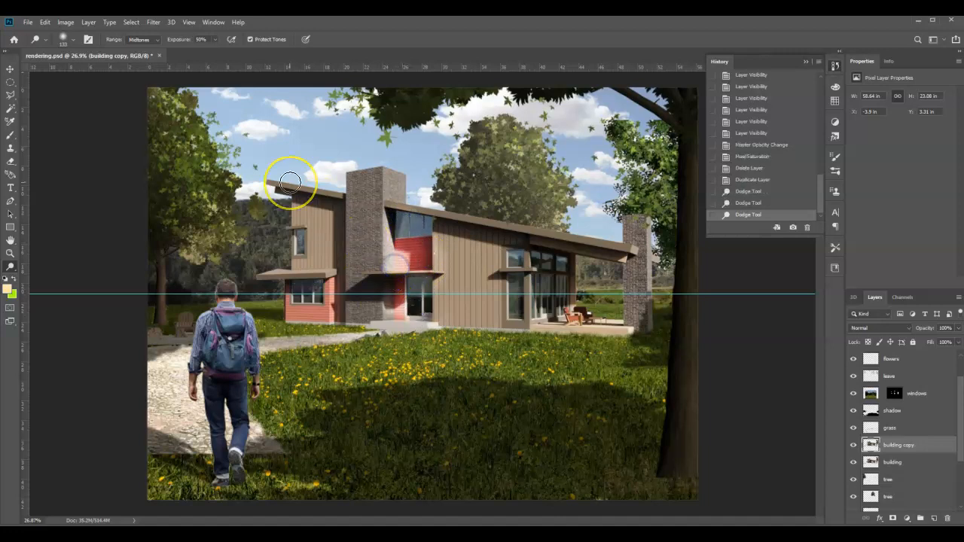
Dodge the wood siding of the long main wall between the entrance and the tall windows
{"action": "mouse_move", "coordinate": [508, 279]}
{"action": "left_mouse_down"}
{"action": "mouse_move", "coordinate": [514, 316]}
{"action": "mouse_move", "coordinate": [386, 262]}
{"action": "mouse_move", "coordinate": [417, 272]}
{"action": "mouse_move", "coordinate": [406, 266]}
{"action": "mouse_move", "coordinate": [452, 357]}
{"action": "left_mouse_up"}
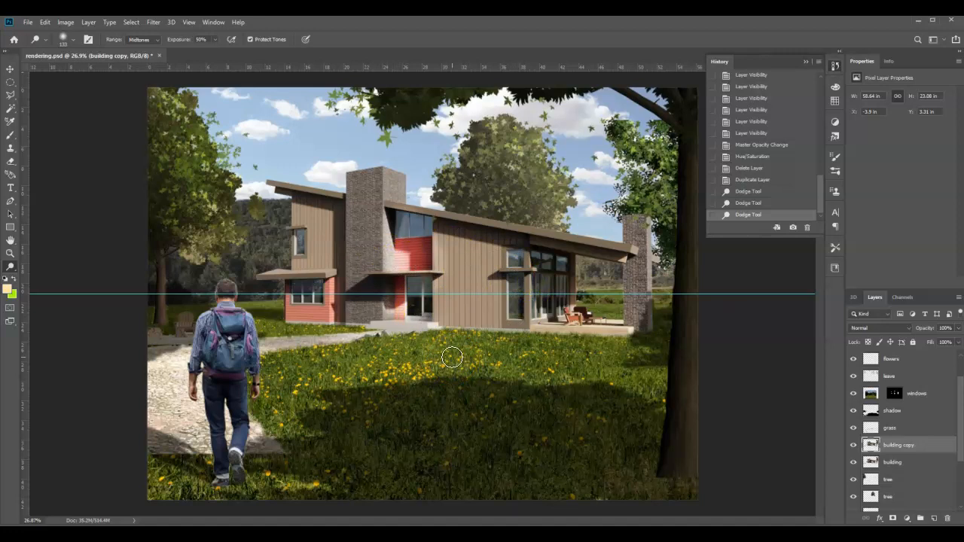
{"action": "mouse_move", "coordinate": [452, 357]}
{"action": "left_mouse_down"}
{"action": "mouse_move", "coordinate": [470, 319]}
{"action": "mouse_move", "coordinate": [449, 262]}
{"action": "mouse_move", "coordinate": [425, 247]}
{"action": "mouse_move", "coordinate": [592, 479]}
{"action": "mouse_move", "coordinate": [534, 421]}
{"action": "mouse_move", "coordinate": [541, 407]}
{"action": "mouse_move", "coordinate": [343, 277]}
{"action": "mouse_move", "coordinate": [375, 301]}
{"action": "mouse_move", "coordinate": [458, 265]}
{"action": "mouse_move", "coordinate": [414, 256]}
{"action": "mouse_move", "coordinate": [490, 274]}
{"action": "mouse_move", "coordinate": [478, 257]}
{"action": "mouse_move", "coordinate": [451, 261]}
{"action": "mouse_move", "coordinate": [475, 285]}
{"action": "mouse_move", "coordinate": [306, 299]}
{"action": "mouse_move", "coordinate": [396, 313]}
{"action": "mouse_move", "coordinate": [383, 207]}
{"action": "mouse_move", "coordinate": [404, 255]}
{"action": "mouse_move", "coordinate": [496, 283]}
{"action": "mouse_move", "coordinate": [459, 281]}
{"action": "mouse_move", "coordinate": [424, 302]}
{"action": "mouse_move", "coordinate": [484, 307]}
{"action": "mouse_move", "coordinate": [418, 294]}
{"action": "mouse_move", "coordinate": [472, 320]}
{"action": "mouse_move", "coordinate": [451, 317]}
{"action": "mouse_move", "coordinate": [433, 303]}
{"action": "mouse_move", "coordinate": [489, 314]}
{"action": "mouse_move", "coordinate": [465, 308]}
{"action": "mouse_move", "coordinate": [478, 235]}
{"action": "mouse_move", "coordinate": [485, 339]}
{"action": "mouse_move", "coordinate": [445, 274]}
{"action": "mouse_move", "coordinate": [449, 260]}
{"action": "mouse_move", "coordinate": [469, 284]}
{"action": "mouse_move", "coordinate": [453, 243]}
{"action": "mouse_move", "coordinate": [475, 272]}
{"action": "mouse_move", "coordinate": [493, 236]}
{"action": "left_mouse_up"}
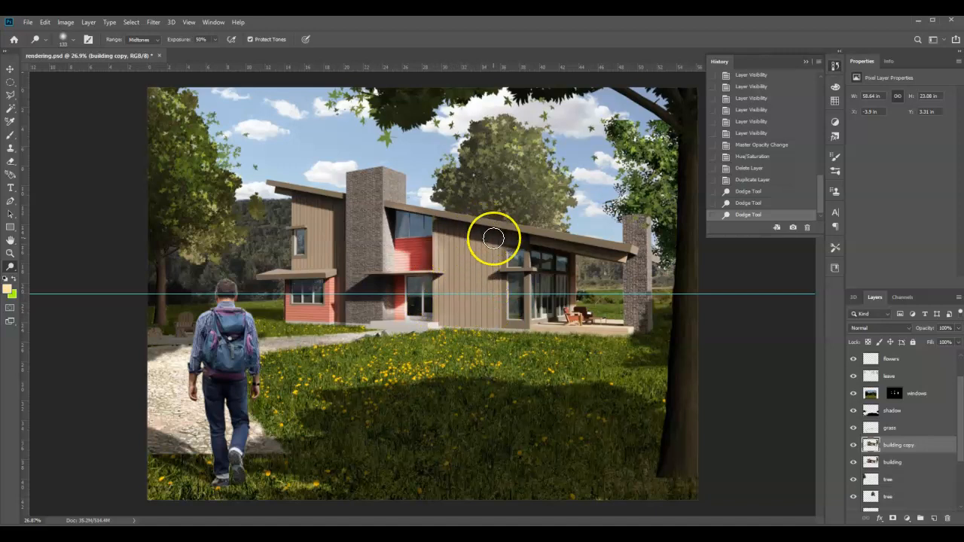
{"action": "mouse_move", "coordinate": [323, 152]}
{"action": "left_mouse_down"}
{"action": "mouse_move", "coordinate": [419, 164]}
{"action": "mouse_move", "coordinate": [452, 228]}
{"action": "mouse_move", "coordinate": [441, 266]}
{"action": "left_mouse_up"}
{"action": "mouse_move", "coordinate": [496, 239]}
{"action": "left_mouse_down"}
{"action": "mouse_move", "coordinate": [515, 240]}
{"action": "mouse_move", "coordinate": [505, 242]}
{"action": "mouse_move", "coordinate": [504, 261]}
{"action": "mouse_move", "coordinate": [475, 253]}
{"action": "mouse_move", "coordinate": [458, 289]}
{"action": "mouse_move", "coordinate": [450, 243]}
{"action": "mouse_move", "coordinate": [451, 297]}
{"action": "mouse_move", "coordinate": [467, 251]}
{"action": "left_mouse_up"}
{"action": "mouse_move", "coordinate": [469, 426]}
{"action": "left_mouse_down"}
{"action": "mouse_move", "coordinate": [482, 294]}
{"action": "mouse_move", "coordinate": [495, 359]}
{"action": "mouse_move", "coordinate": [499, 304]}
{"action": "mouse_move", "coordinate": [485, 287]}
{"action": "mouse_move", "coordinate": [323, 243]}
{"action": "mouse_move", "coordinate": [339, 265]}
{"action": "left_mouse_up"}
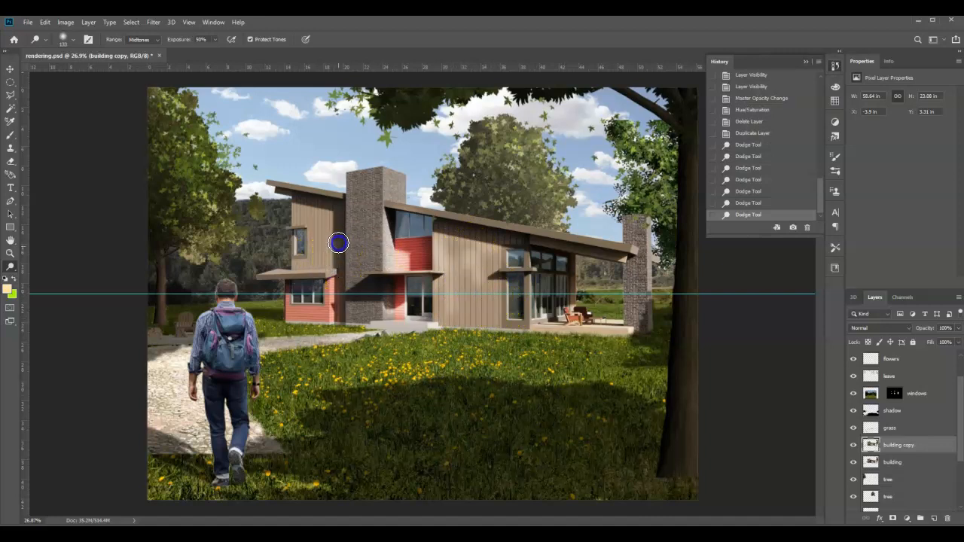
Dodge the wood siding and lower facade of the house's left wing
{"action": "mouse_move", "coordinate": [299, 206]}
{"action": "left_mouse_down"}
{"action": "mouse_move", "coordinate": [297, 268]}
{"action": "mouse_move", "coordinate": [301, 205]}
{"action": "mouse_move", "coordinate": [331, 205]}
{"action": "mouse_move", "coordinate": [336, 230]}
{"action": "left_mouse_up"}
{"action": "left_click_drag", "start_coordinate": [327, 222], "coordinate": [318, 257]}
{"action": "mouse_move", "coordinate": [324, 406]}
{"action": "left_mouse_down"}
{"action": "mouse_move", "coordinate": [322, 450]}
{"action": "mouse_move", "coordinate": [326, 279]}
{"action": "mouse_move", "coordinate": [290, 284]}
{"action": "left_mouse_up"}
Dodge the masonry of the tall central chimney and the chimney at the house's right end
{"action": "mouse_move", "coordinate": [399, 323]}
{"action": "left_mouse_down"}
{"action": "mouse_move", "coordinate": [376, 260]}
{"action": "mouse_move", "coordinate": [374, 208]}
{"action": "mouse_move", "coordinate": [351, 185]}
{"action": "left_mouse_up"}
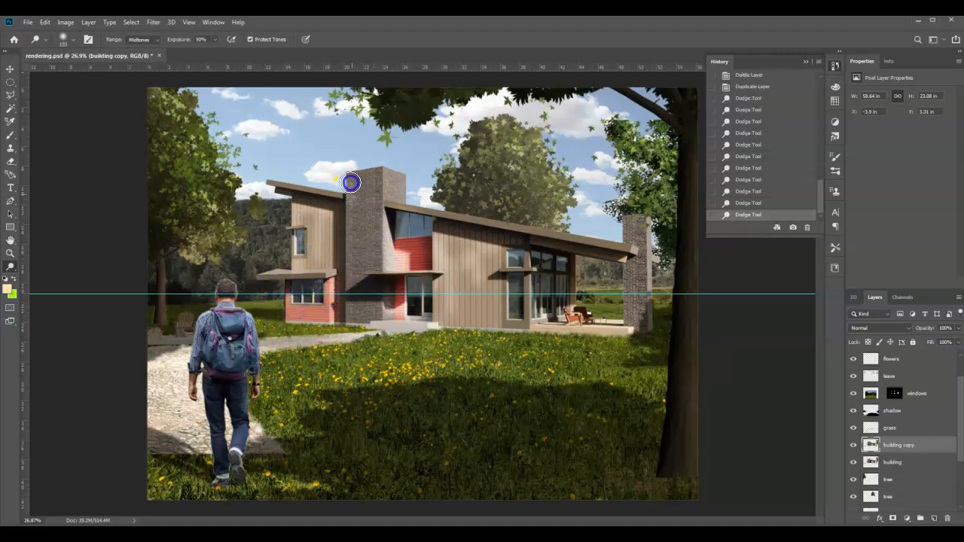
{"action": "left_click_drag", "start_coordinate": [378, 248], "coordinate": [379, 257]}
{"action": "left_click_drag", "start_coordinate": [368, 224], "coordinate": [359, 280]}
{"action": "mouse_move", "coordinate": [630, 256]}
{"action": "left_mouse_down"}
{"action": "mouse_move", "coordinate": [642, 236]}
{"action": "mouse_move", "coordinate": [634, 242]}
{"action": "left_mouse_up"}
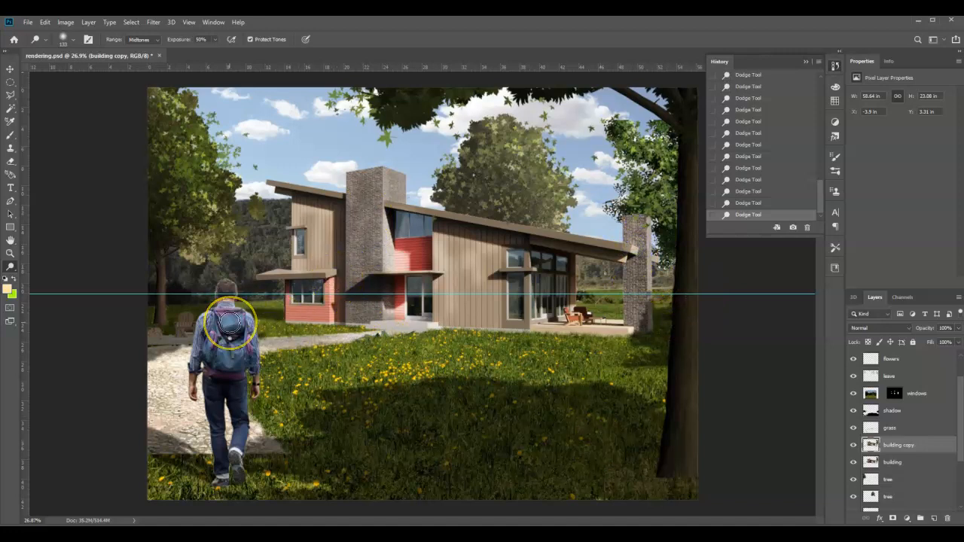
{"action": "mouse_move", "coordinate": [430, 204]}
{"action": "left_mouse_down"}
{"action": "mouse_move", "coordinate": [332, 192]}
{"action": "mouse_move", "coordinate": [354, 214]}
{"action": "mouse_move", "coordinate": [397, 224]}
{"action": "mouse_move", "coordinate": [353, 227]}
{"action": "mouse_move", "coordinate": [399, 236]}
{"action": "left_mouse_up"}
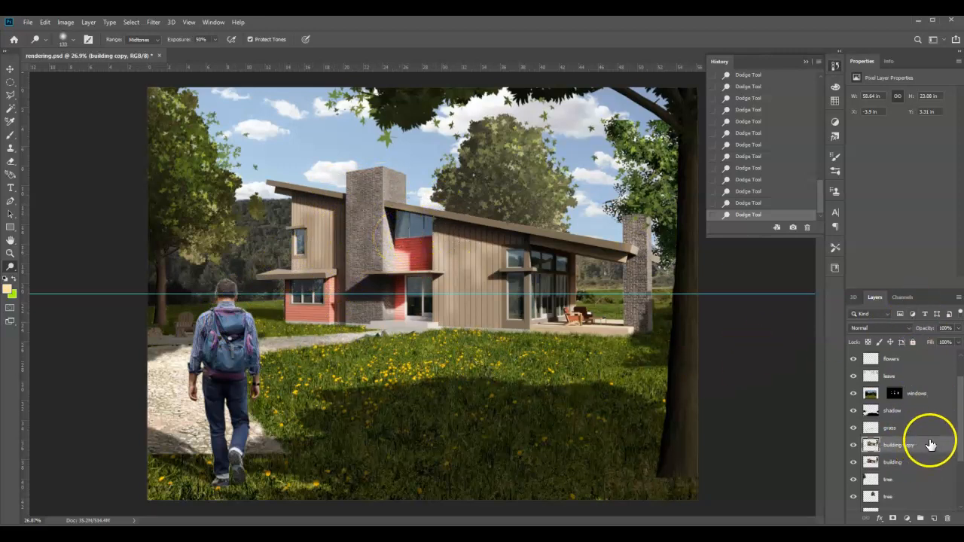
Reduce the building copy layer's opacity to 65% to soften the dodged highlights
{"action": "left_click", "coordinate": [957, 328]}
{"action": "left_click_drag", "start_coordinate": [954, 344], "coordinate": [940, 341]}
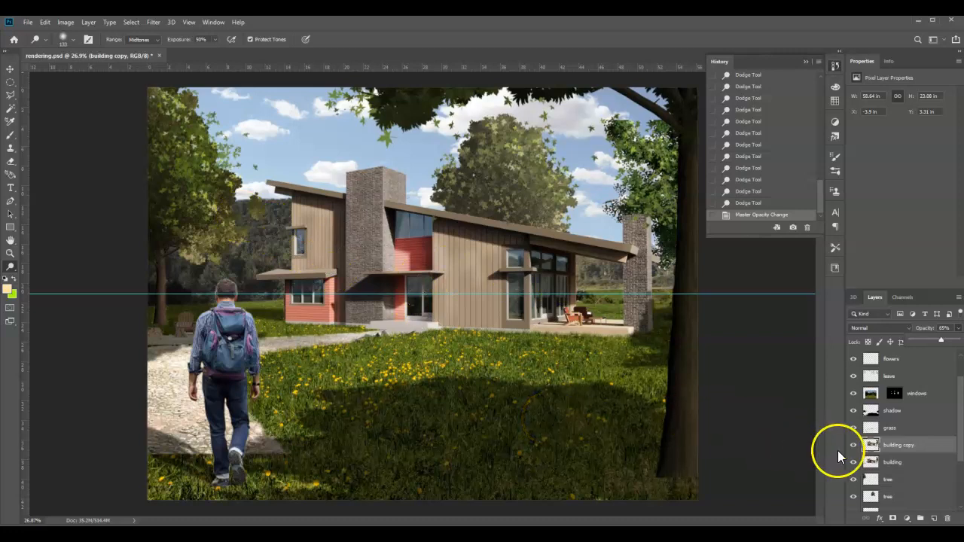
Make another duplicate of the original building layer directly above it
{"action": "left_click", "coordinate": [892, 461]}
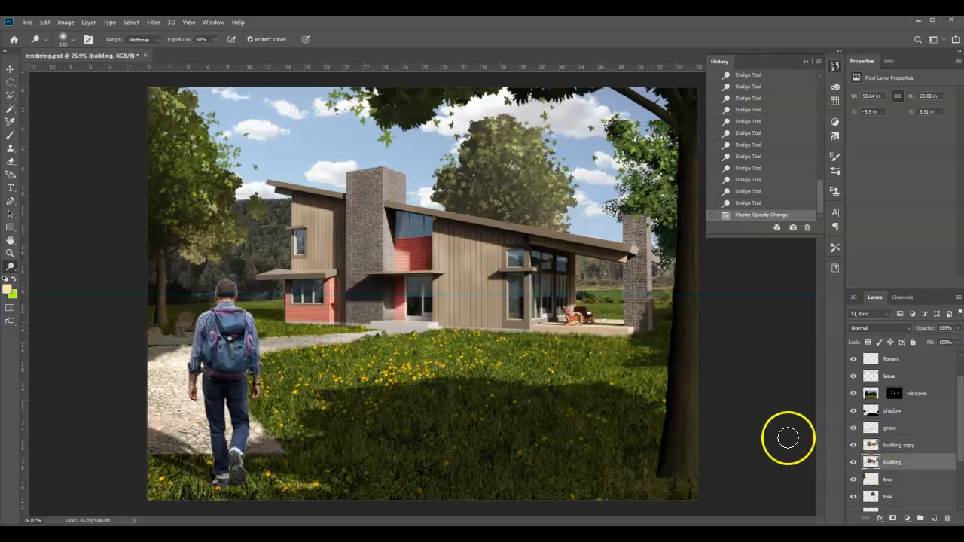
{"action": "right_click", "coordinate": [903, 463]}
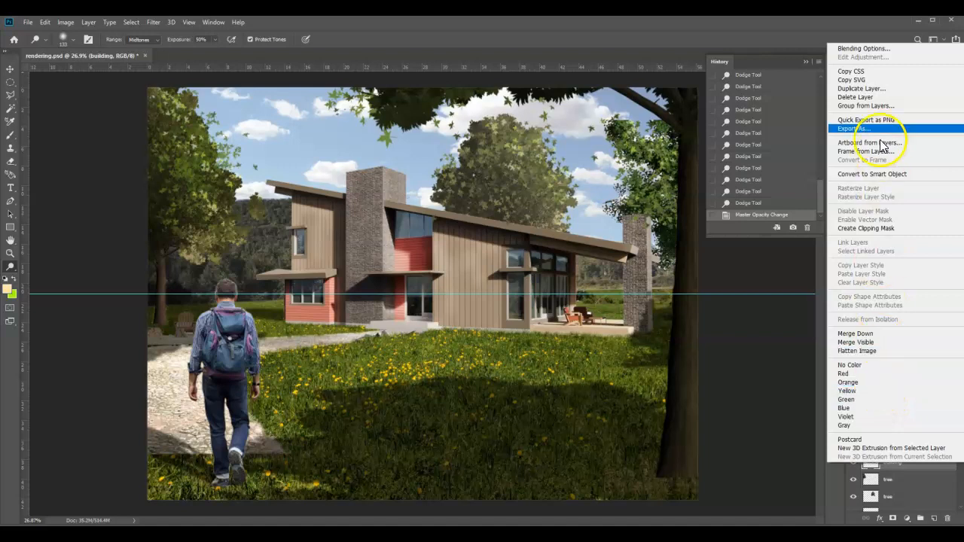
{"action": "left_click", "coordinate": [870, 88]}
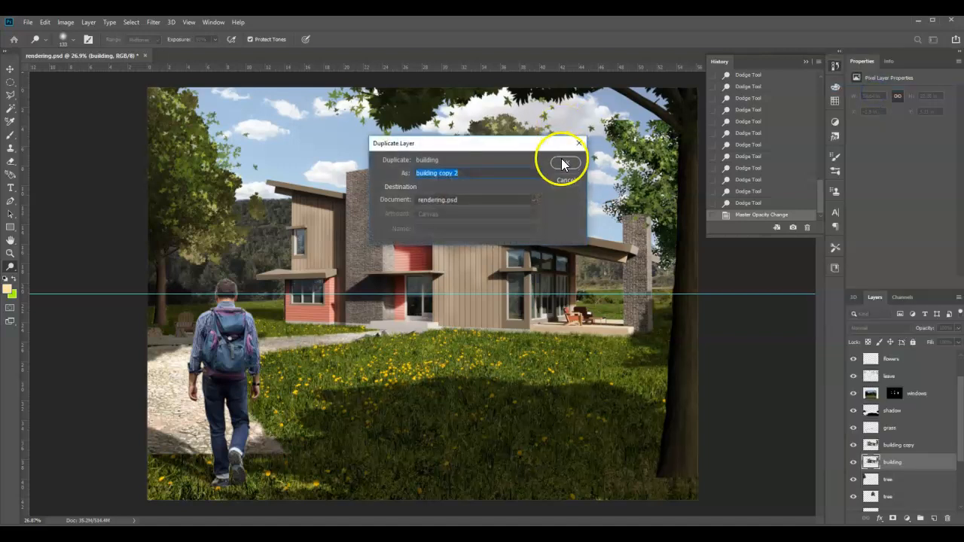
Darken the wall bases beside the entrance, at the central chimney and at the right chimney with the Burn tool
{"action": "right_click", "coordinate": [9, 272]}
{"action": "left_click", "coordinate": [66, 461]}
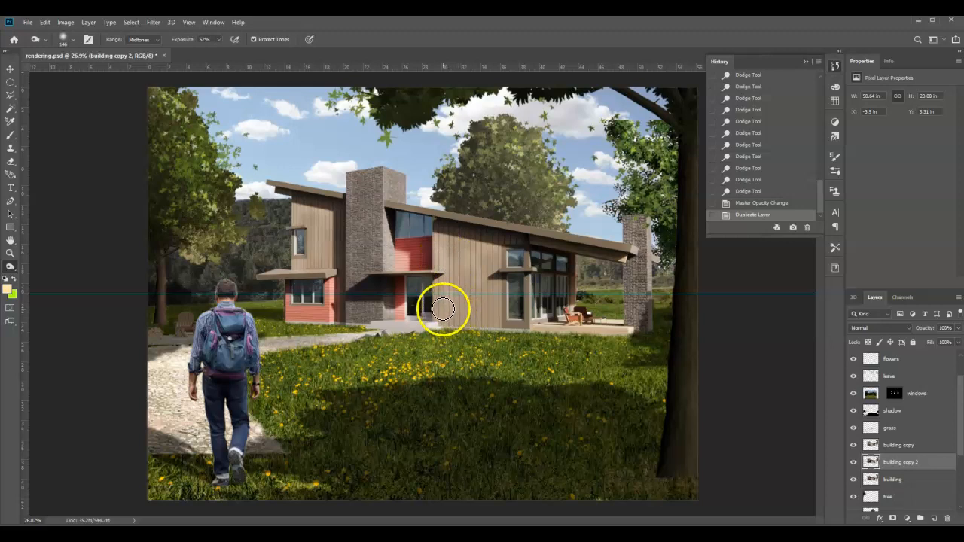
{"action": "mouse_move", "coordinate": [440, 307]}
{"action": "left_mouse_down"}
{"action": "mouse_move", "coordinate": [478, 322]}
{"action": "mouse_move", "coordinate": [493, 299]}
{"action": "mouse_move", "coordinate": [437, 302]}
{"action": "mouse_move", "coordinate": [437, 289]}
{"action": "mouse_move", "coordinate": [460, 324]}
{"action": "mouse_move", "coordinate": [450, 312]}
{"action": "mouse_move", "coordinate": [489, 318]}
{"action": "mouse_move", "coordinate": [498, 300]}
{"action": "mouse_move", "coordinate": [444, 293]}
{"action": "mouse_move", "coordinate": [437, 276]}
{"action": "mouse_move", "coordinate": [443, 297]}
{"action": "left_mouse_up"}
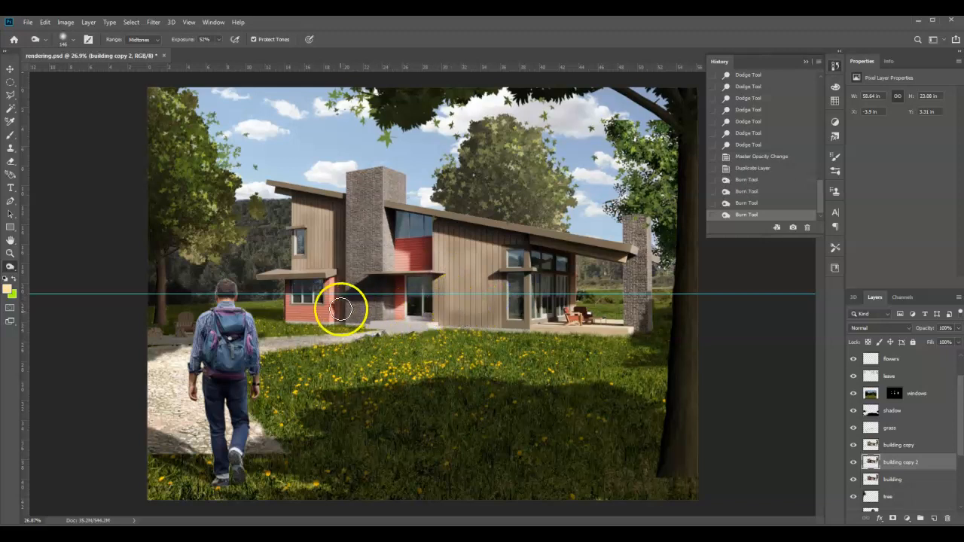
{"action": "mouse_move", "coordinate": [326, 304]}
{"action": "left_mouse_down"}
{"action": "mouse_move", "coordinate": [283, 315]}
{"action": "mouse_move", "coordinate": [287, 300]}
{"action": "mouse_move", "coordinate": [297, 318]}
{"action": "mouse_move", "coordinate": [338, 311]}
{"action": "mouse_move", "coordinate": [307, 316]}
{"action": "mouse_move", "coordinate": [288, 303]}
{"action": "mouse_move", "coordinate": [297, 316]}
{"action": "mouse_move", "coordinate": [330, 303]}
{"action": "mouse_move", "coordinate": [321, 323]}
{"action": "mouse_move", "coordinate": [301, 318]}
{"action": "mouse_move", "coordinate": [351, 307]}
{"action": "mouse_move", "coordinate": [369, 319]}
{"action": "mouse_move", "coordinate": [381, 310]}
{"action": "mouse_move", "coordinate": [365, 308]}
{"action": "mouse_move", "coordinate": [352, 257]}
{"action": "mouse_move", "coordinate": [354, 299]}
{"action": "mouse_move", "coordinate": [383, 309]}
{"action": "mouse_move", "coordinate": [359, 312]}
{"action": "mouse_move", "coordinate": [348, 265]}
{"action": "mouse_move", "coordinate": [350, 294]}
{"action": "mouse_move", "coordinate": [372, 310]}
{"action": "mouse_move", "coordinate": [348, 293]}
{"action": "mouse_move", "coordinate": [349, 276]}
{"action": "mouse_move", "coordinate": [366, 318]}
{"action": "left_mouse_up"}
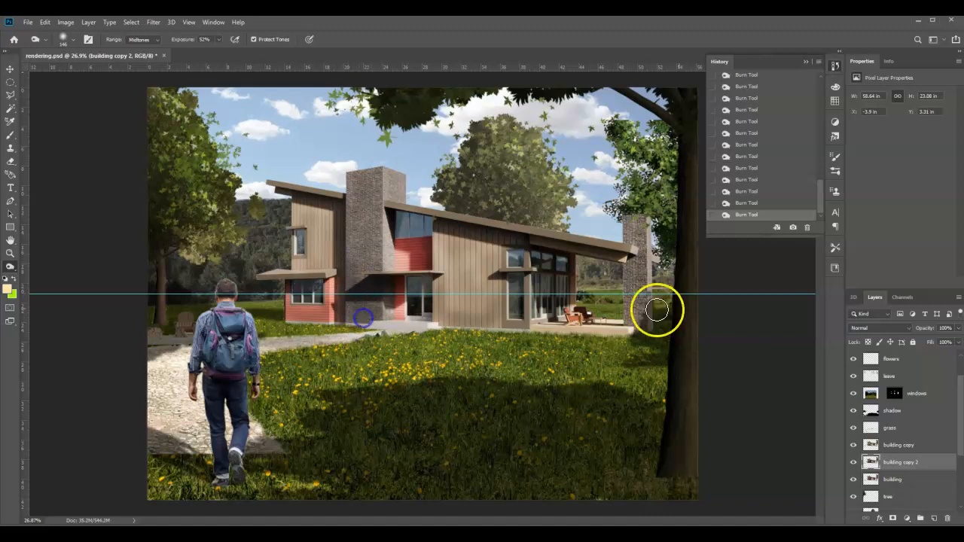
{"action": "mouse_move", "coordinate": [637, 312]}
{"action": "left_mouse_down"}
{"action": "mouse_move", "coordinate": [641, 322]}
{"action": "mouse_move", "coordinate": [632, 320]}
{"action": "mouse_move", "coordinate": [631, 293]}
{"action": "mouse_move", "coordinate": [646, 316]}
{"action": "mouse_move", "coordinate": [635, 291]}
{"action": "mouse_move", "coordinate": [636, 314]}
{"action": "mouse_move", "coordinate": [649, 320]}
{"action": "left_mouse_up"}
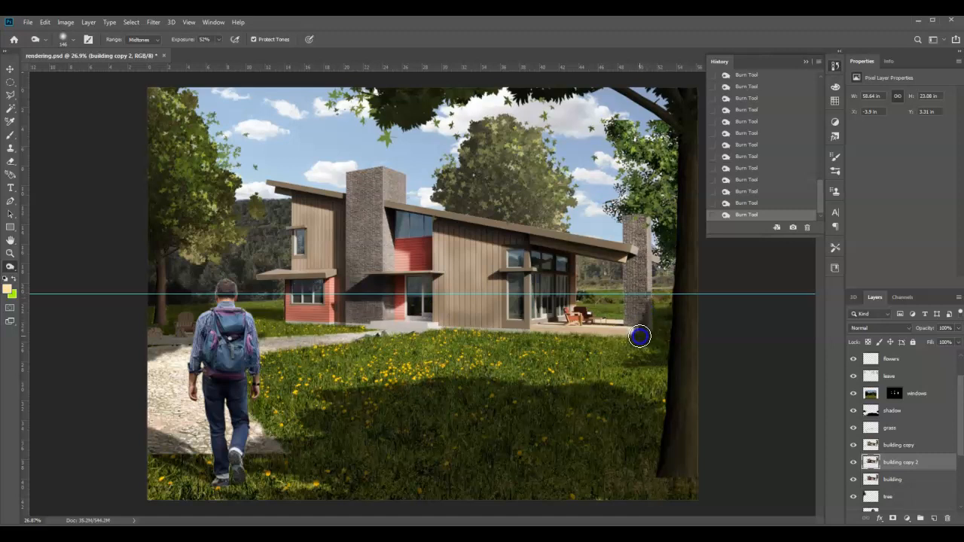
{"action": "left_click_drag", "start_coordinate": [642, 316], "coordinate": [640, 317]}
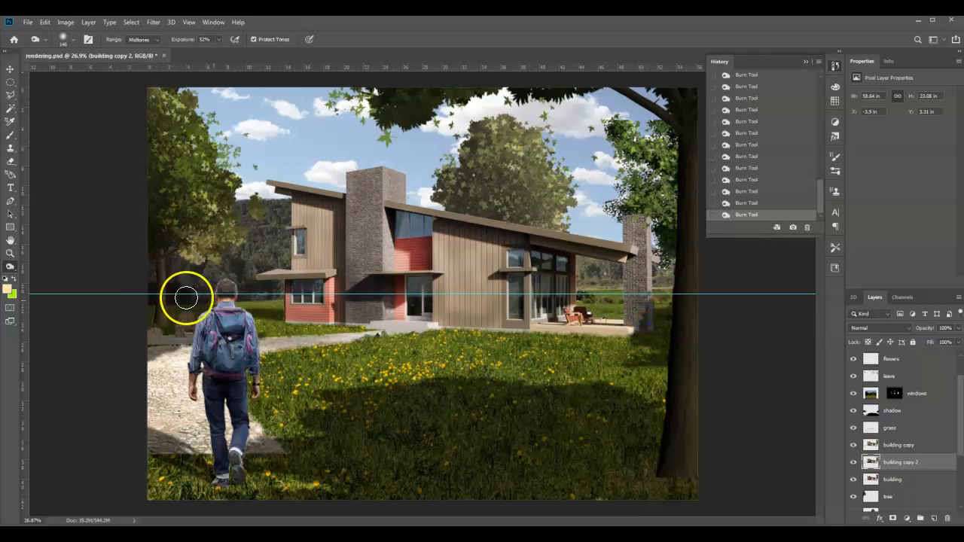
Burn the left wing above and around its lower canopy, plus the chimney base and the siding beside the entrance
{"action": "mouse_move", "coordinate": [288, 263]}
{"action": "left_mouse_down"}
{"action": "mouse_move", "coordinate": [329, 263]}
{"action": "mouse_move", "coordinate": [311, 267]}
{"action": "mouse_move", "coordinate": [296, 247]}
{"action": "mouse_move", "coordinate": [308, 261]}
{"action": "mouse_move", "coordinate": [332, 248]}
{"action": "mouse_move", "coordinate": [339, 216]}
{"action": "mouse_move", "coordinate": [324, 255]}
{"action": "left_mouse_up"}
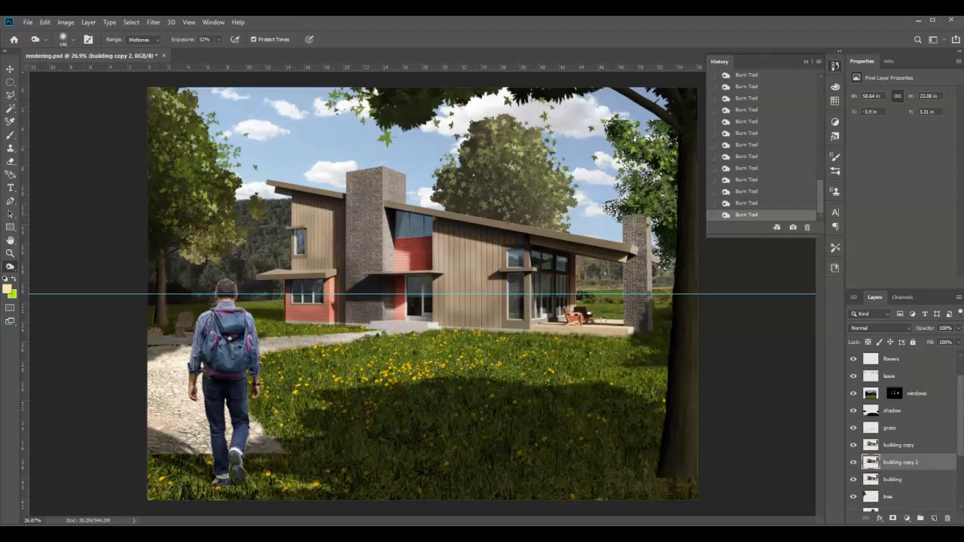
{"action": "left_click", "coordinate": [385, 311]}
{"action": "left_click_drag", "start_coordinate": [328, 313], "coordinate": [285, 309]}
{"action": "left_click_drag", "start_coordinate": [460, 315], "coordinate": [432, 249]}
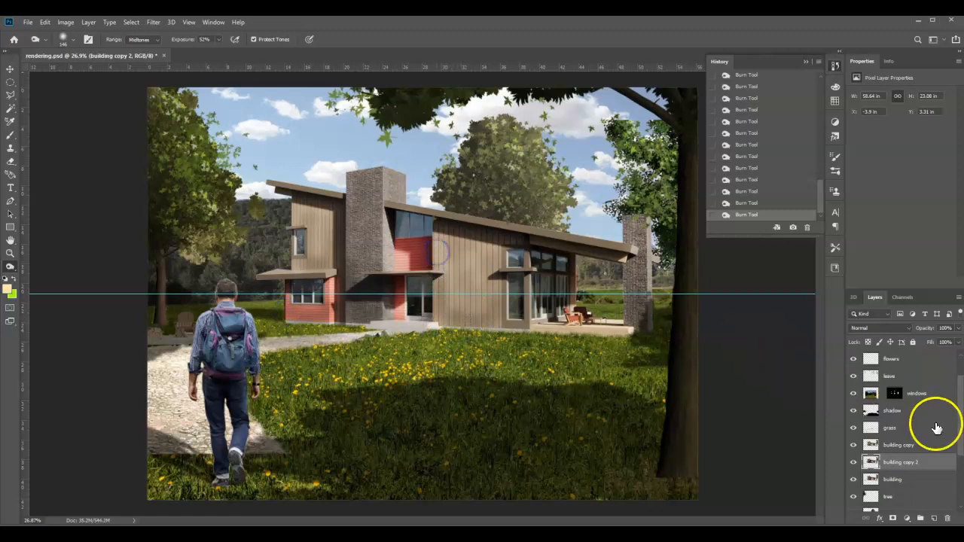
Lower the opacity of the burned building copy 2 layer to 62%
{"action": "left_click", "coordinate": [958, 328]}
{"action": "left_click_drag", "start_coordinate": [947, 342], "coordinate": [946, 342]}
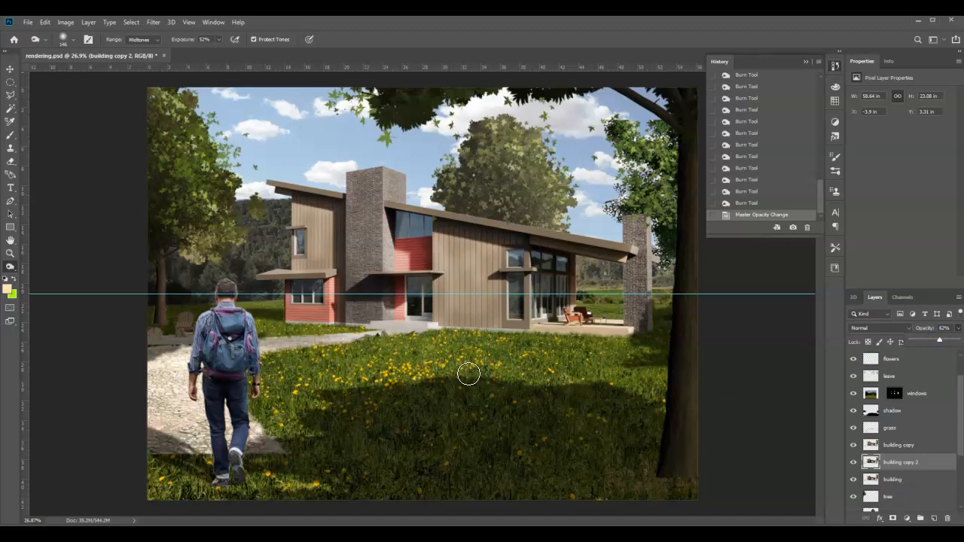
{"action": "mouse_move", "coordinate": [468, 374]}
{"action": "left_mouse_down"}
{"action": "mouse_move", "coordinate": [510, 370]}
{"action": "mouse_move", "coordinate": [520, 422]}
{"action": "mouse_move", "coordinate": [456, 268]}
{"action": "left_mouse_up"}
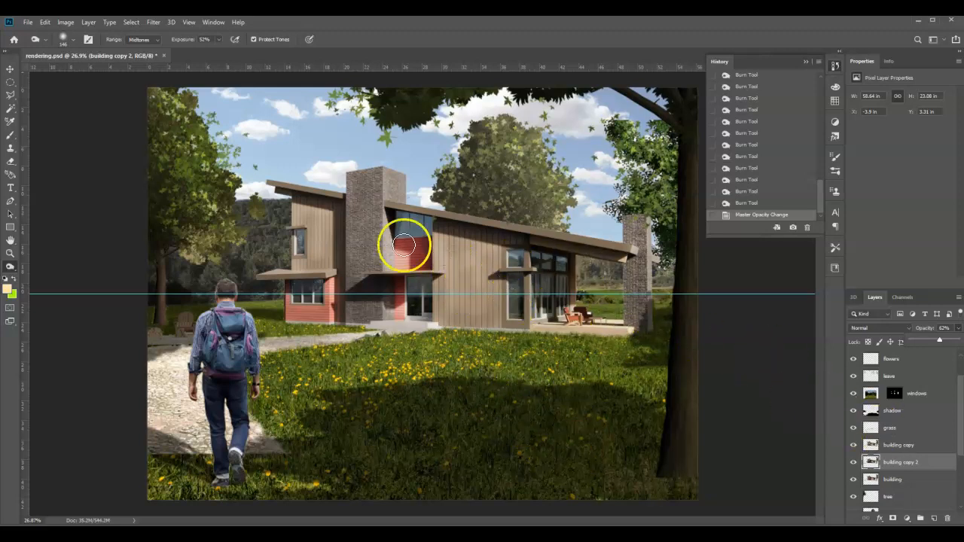
Brighten the upper window glass above the red wall with repeated Dodge strokes on the windows layer image
{"action": "left_click", "coordinate": [871, 392]}
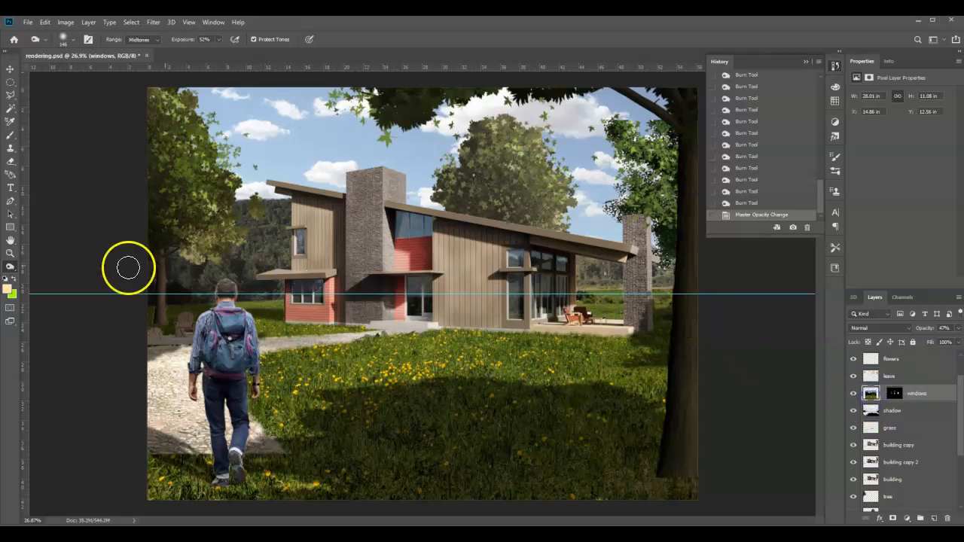
{"action": "right_click", "coordinate": [9, 267]}
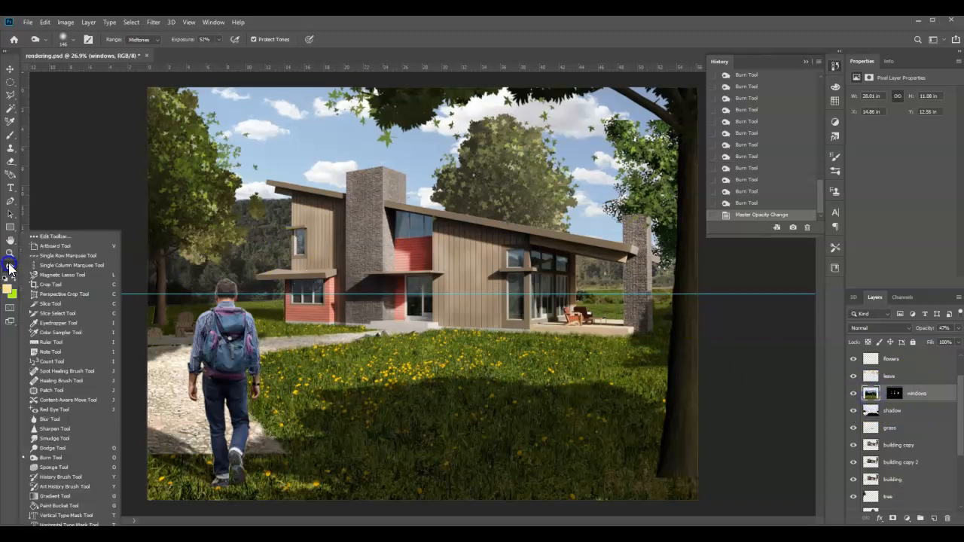
{"action": "left_click", "coordinate": [61, 445]}
{"action": "left_click_drag", "start_coordinate": [368, 279], "coordinate": [397, 226]}
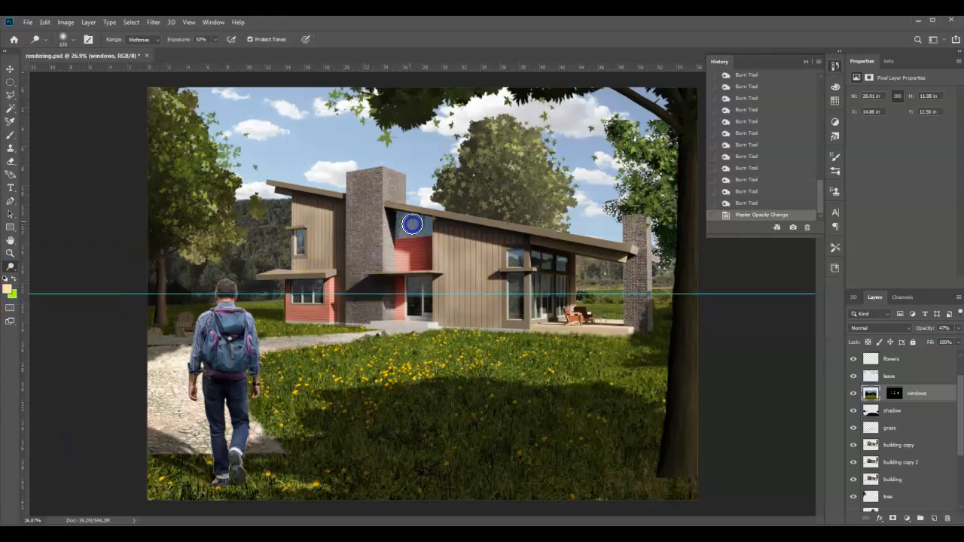
{"action": "left_click_drag", "start_coordinate": [397, 217], "coordinate": [408, 238]}
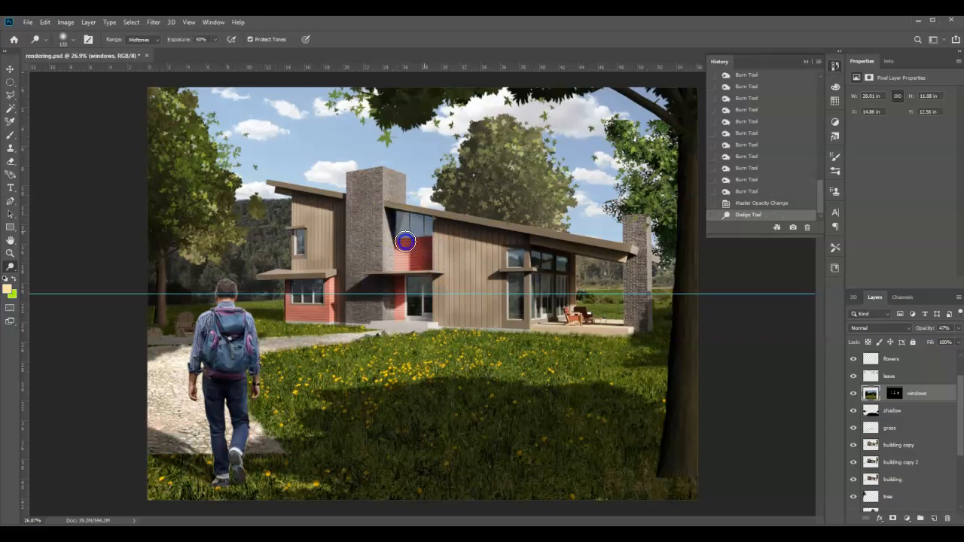
{"action": "left_click_drag", "start_coordinate": [421, 223], "coordinate": [403, 224]}
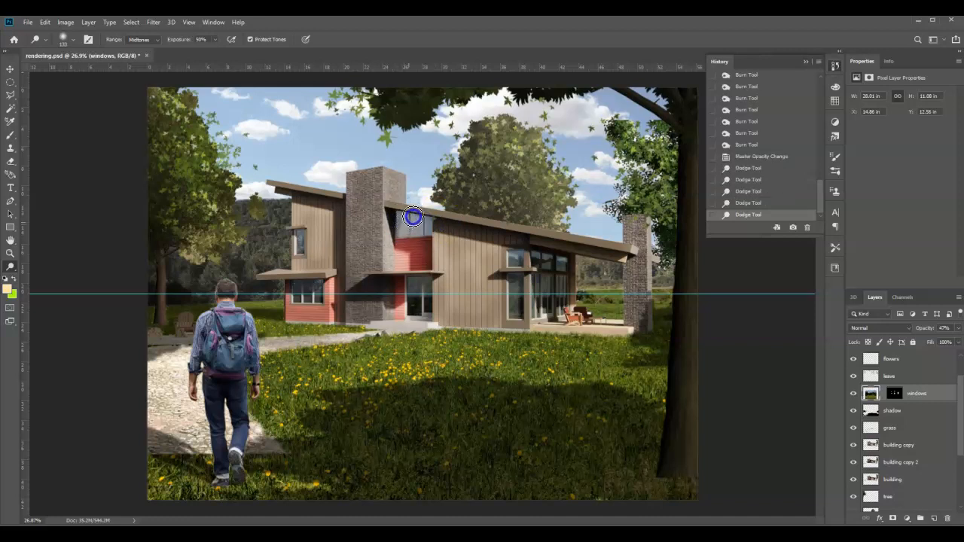
{"action": "left_click_drag", "start_coordinate": [400, 217], "coordinate": [409, 215]}
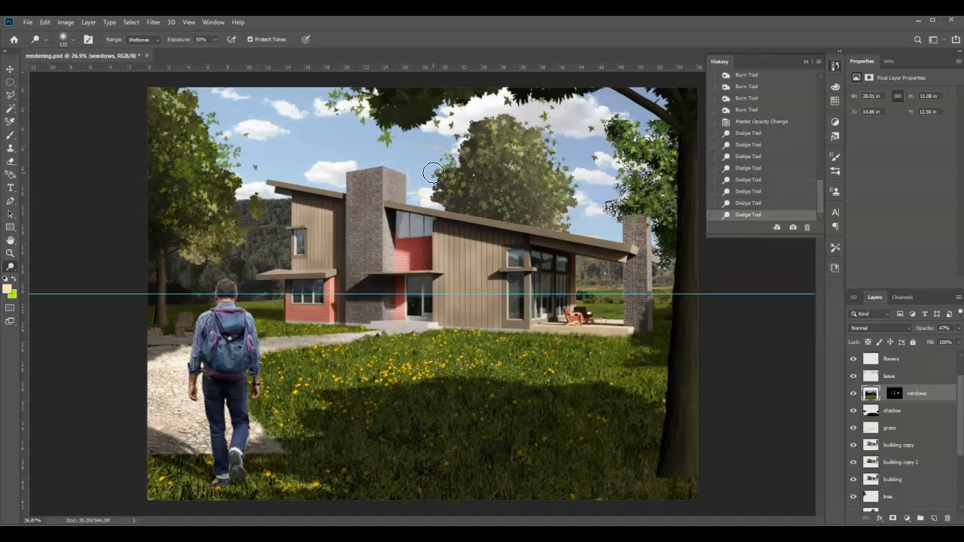
{"action": "left_click_drag", "start_coordinate": [399, 218], "coordinate": [424, 218]}
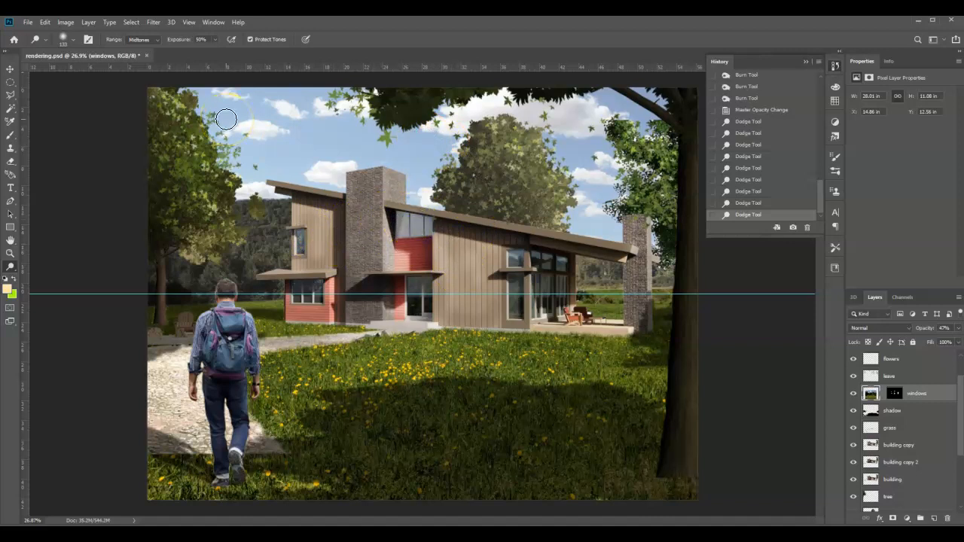
{"action": "mouse_move", "coordinate": [318, 248]}
{"action": "left_mouse_down"}
{"action": "mouse_move", "coordinate": [185, 253]}
{"action": "mouse_move", "coordinate": [196, 282]}
{"action": "mouse_move", "coordinate": [177, 277]}
{"action": "left_mouse_up"}
{"action": "left_click_drag", "start_coordinate": [188, 281], "coordinate": [189, 281]}
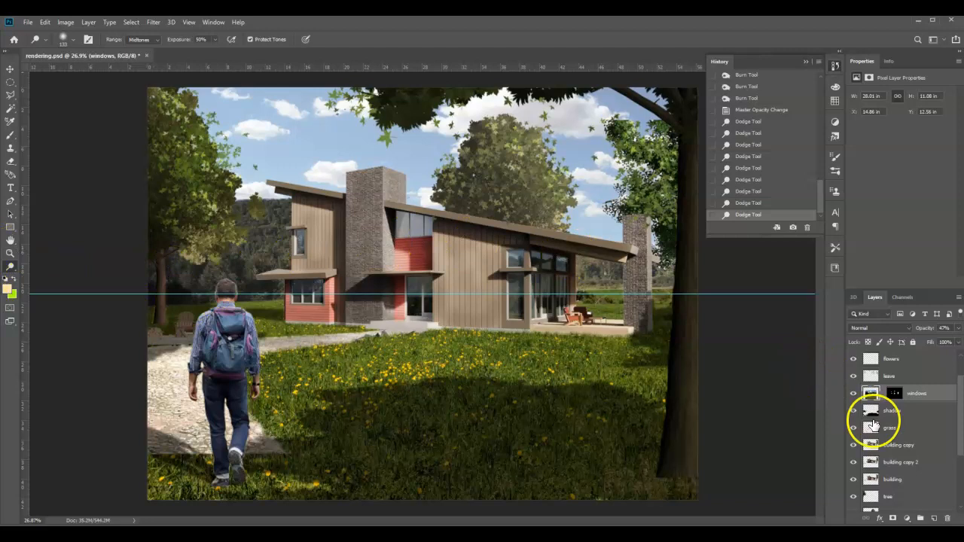
Add a new empty layer directly above the building copy layer
{"action": "left_click", "coordinate": [910, 446]}
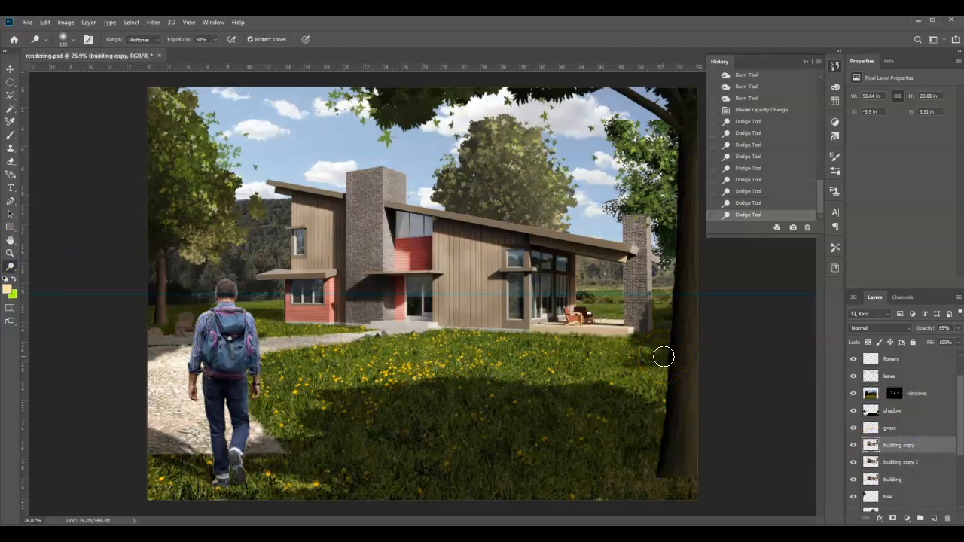
{"action": "left_click", "coordinate": [934, 519]}
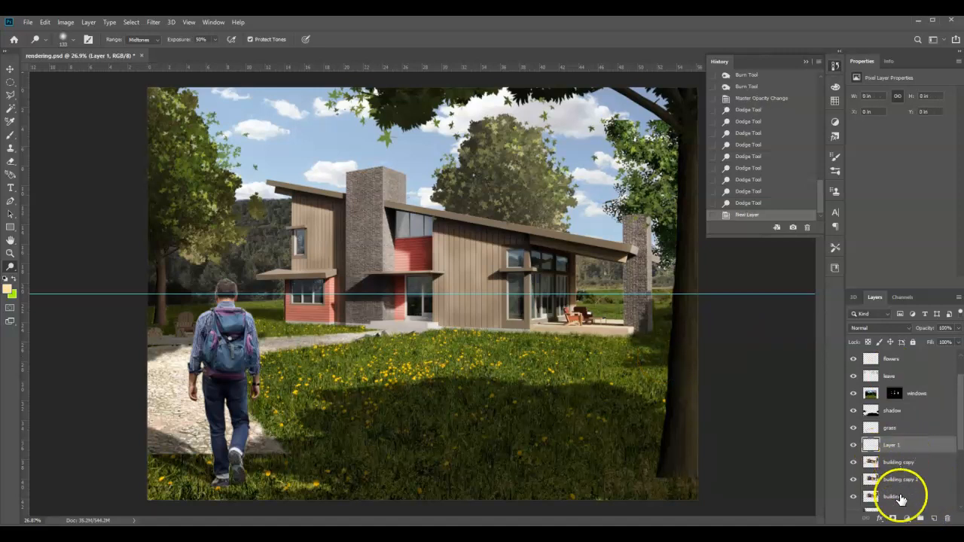
Rename the new empty layer "hue shift" and confirm pale yellow ffe3a0 as the foreground color
{"action": "double_click", "coordinate": [893, 446]}
{"action": "key", "text": "Return"}
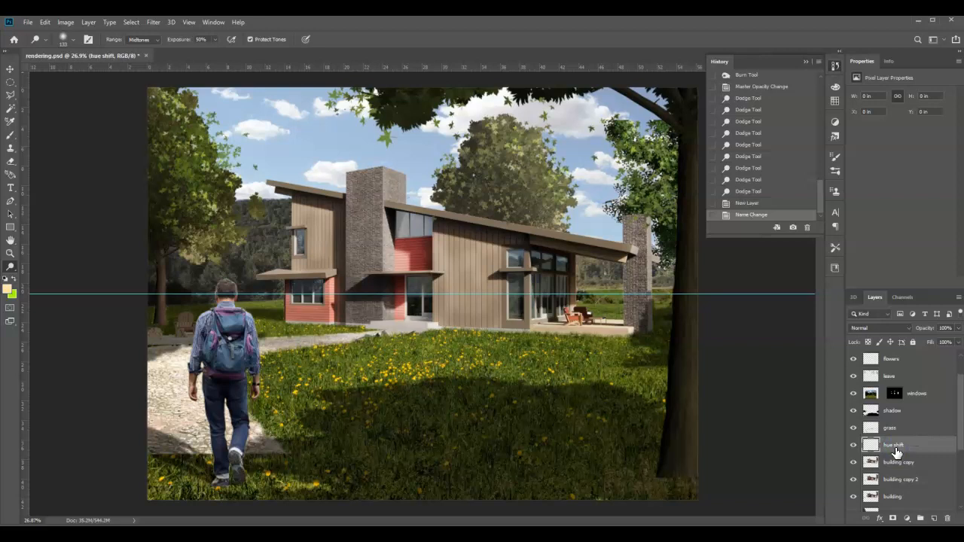
{"action": "left_click", "coordinate": [9, 289]}
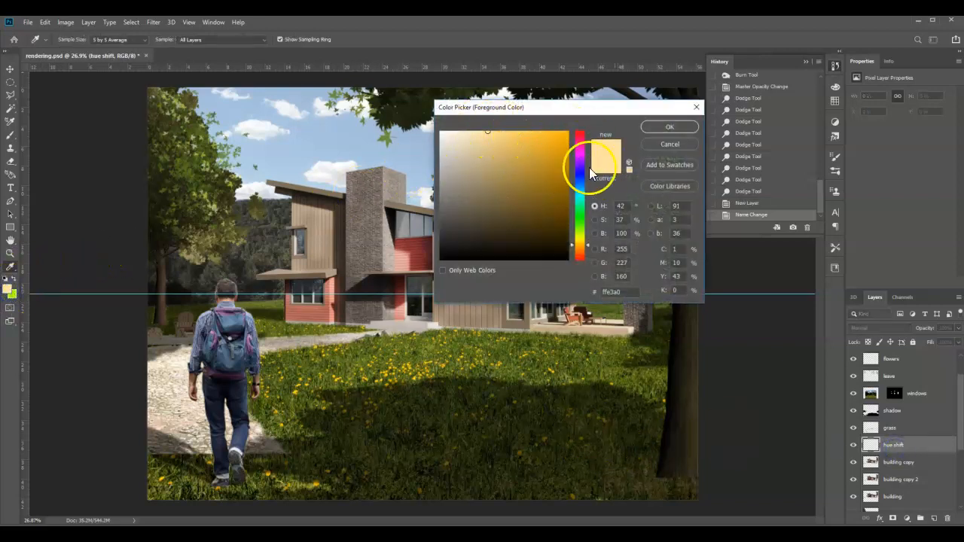
{"action": "left_click", "coordinate": [668, 128]}
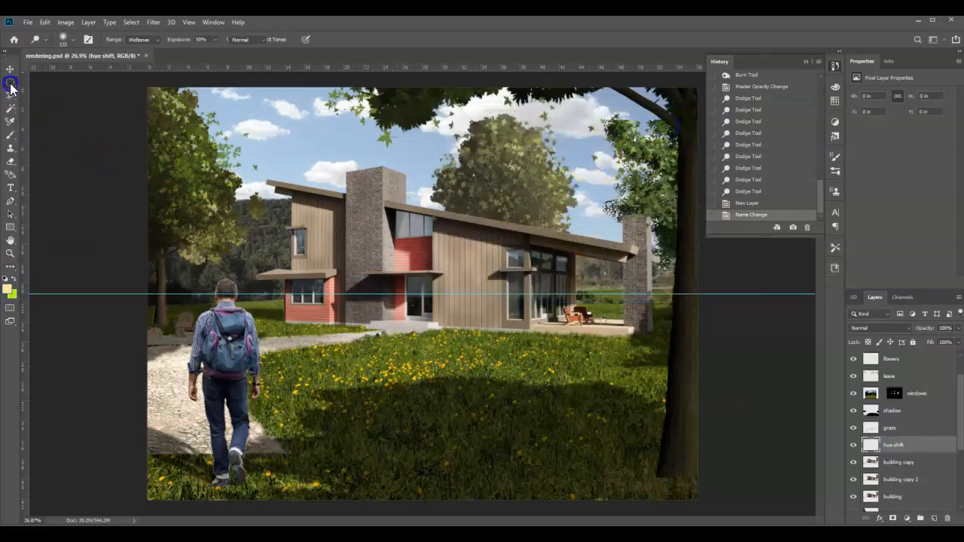
Make an elliptical selection about 9 by 11 in over the central vertical siding and its adjoining windows
{"action": "left_click_drag", "start_coordinate": [10, 82], "coordinate": [30, 90]}
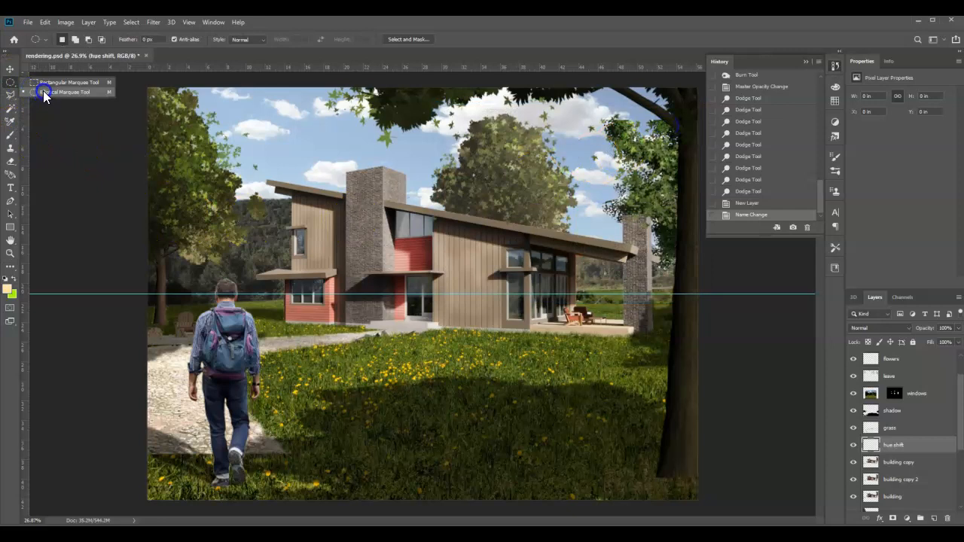
{"action": "left_click", "coordinate": [44, 92]}
{"action": "left_click_drag", "start_coordinate": [442, 222], "coordinate": [522, 327]}
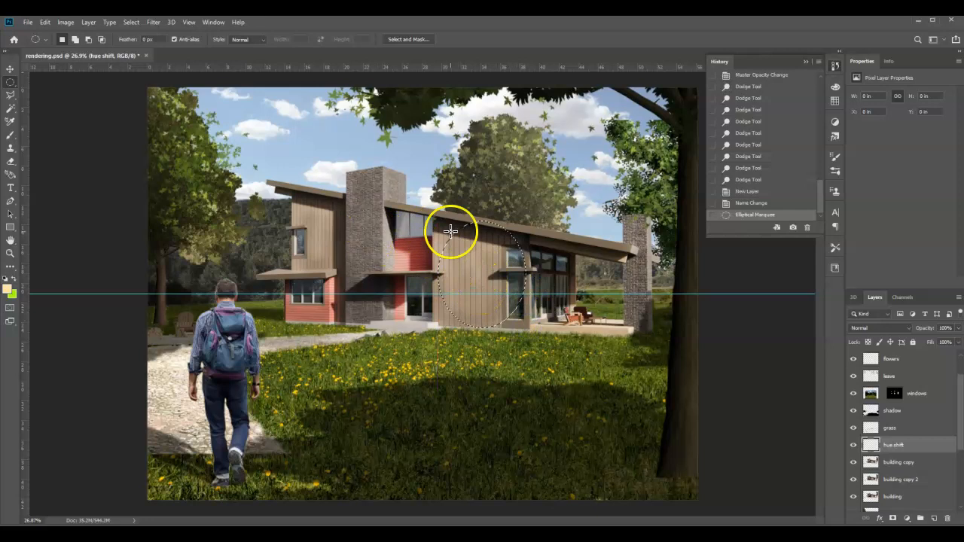
Fill the elliptical selection on the hue shift layer with the foreground color in Normal mode at 100% opacity
{"action": "left_click", "coordinate": [44, 22]}
{"action": "left_click", "coordinate": [52, 182]}
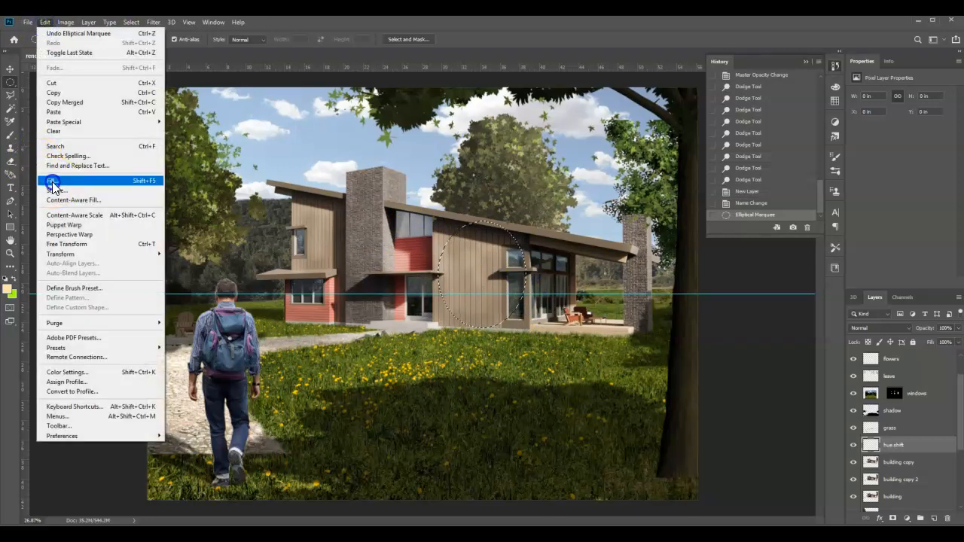
{"action": "left_click", "coordinate": [203, 160]}
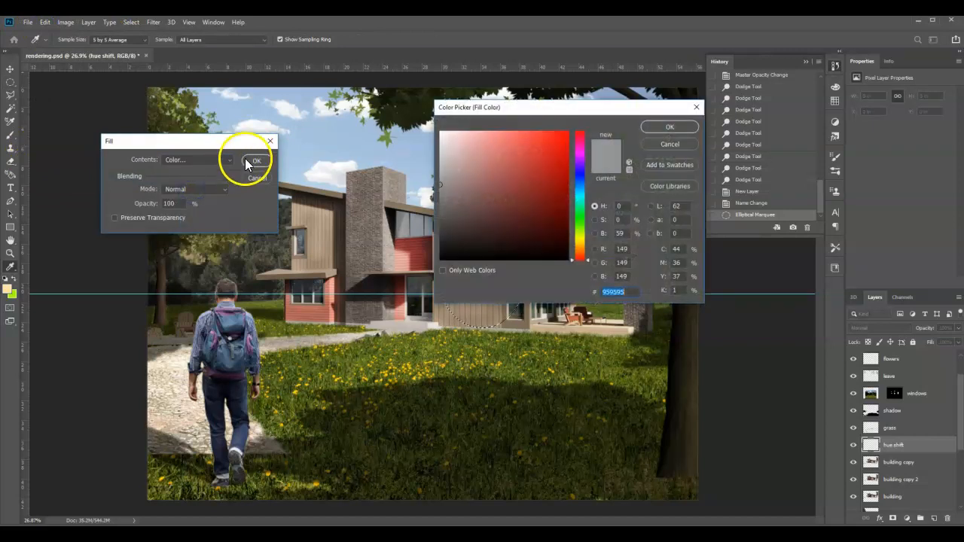
{"action": "left_click", "coordinate": [655, 144]}
{"action": "left_click", "coordinate": [208, 161]}
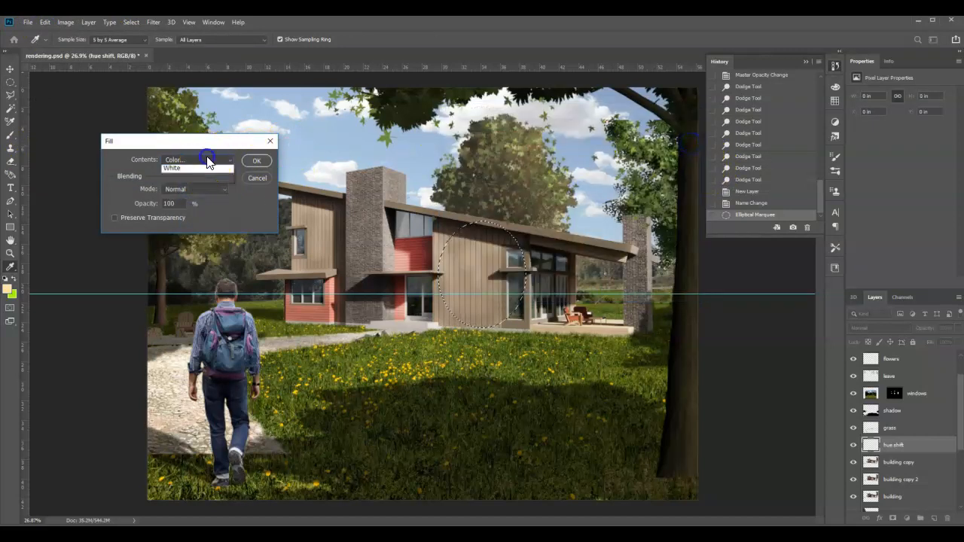
{"action": "left_click", "coordinate": [189, 171]}
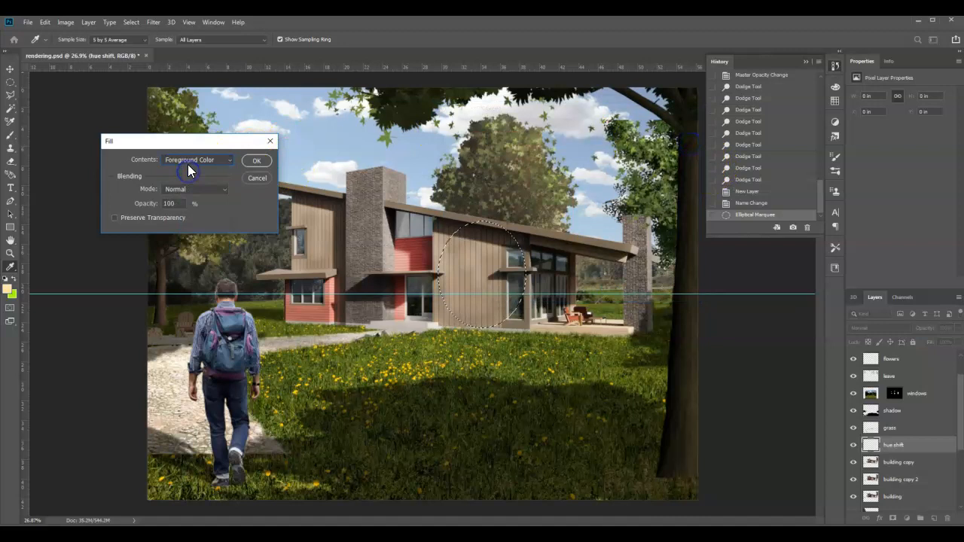
{"action": "left_click", "coordinate": [257, 160]}
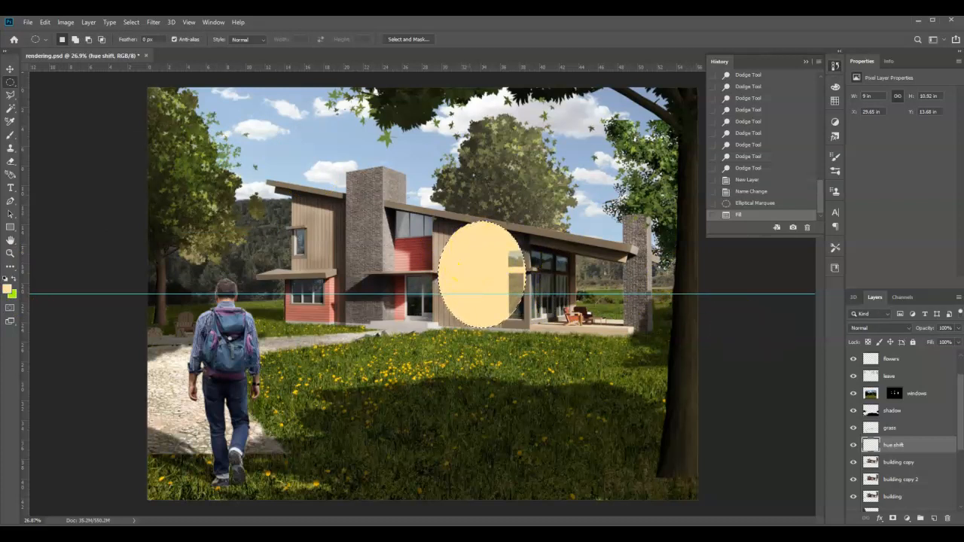
Set the hue shift layer's blending mode to Soft Light and clear the elliptical selection
{"action": "left_click", "coordinate": [855, 329]}
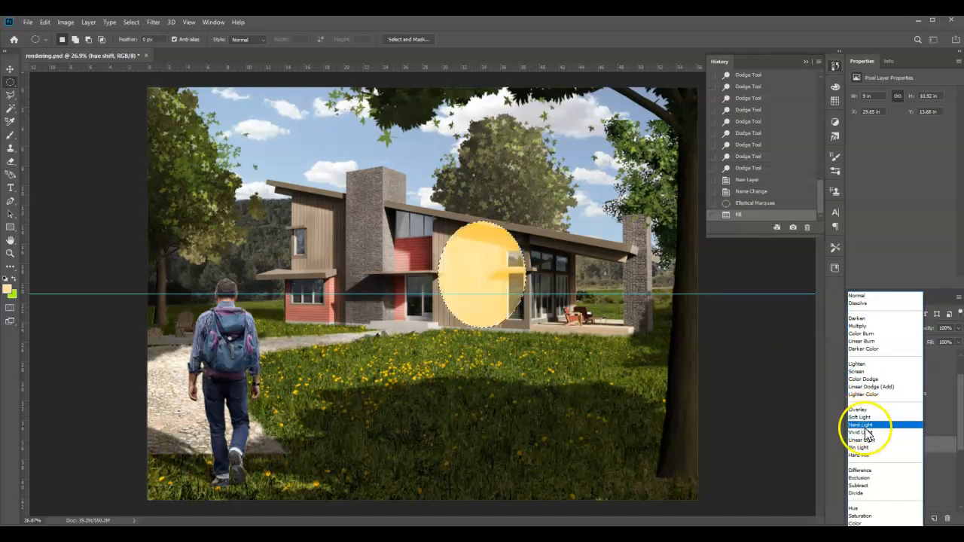
{"action": "left_click", "coordinate": [860, 417]}
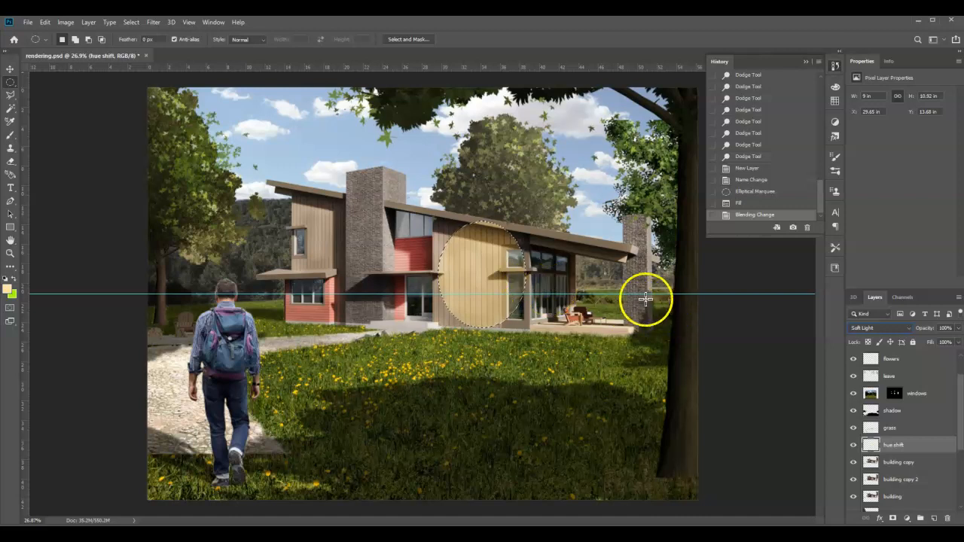
{"action": "left_click", "coordinate": [549, 316]}
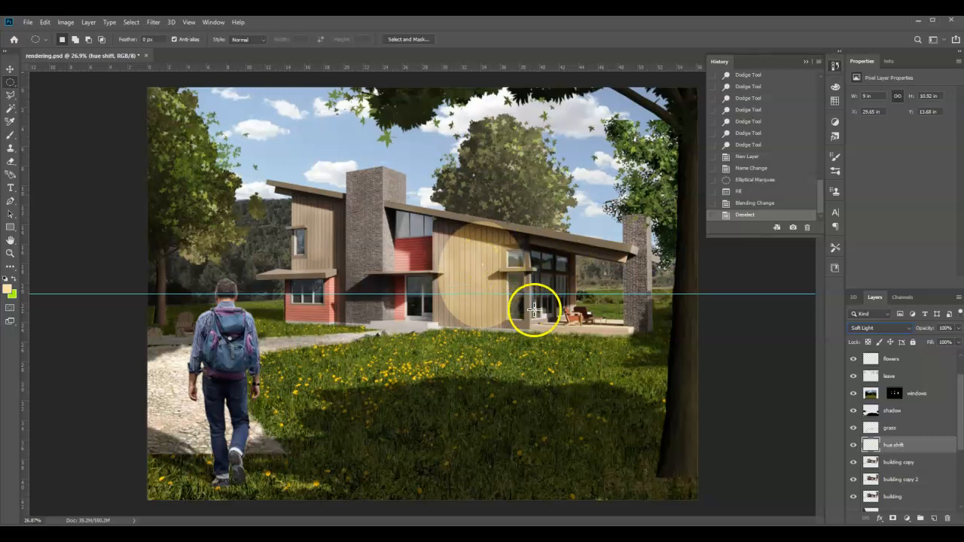
Apply a strong Gaussian Blur to the yellow ellipse so its edge melts softly into the siding
{"action": "left_click", "coordinate": [153, 22]}
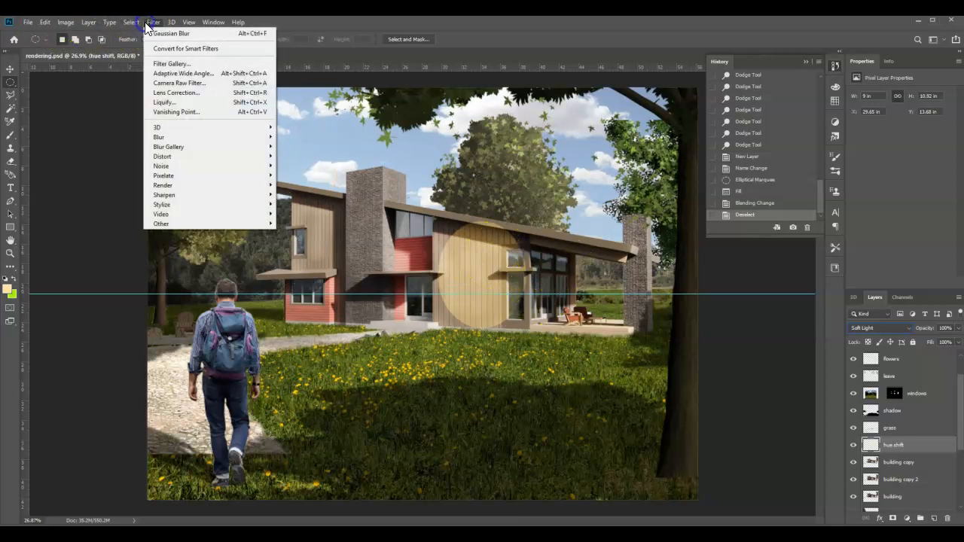
{"action": "mouse_move", "coordinate": [178, 138]}
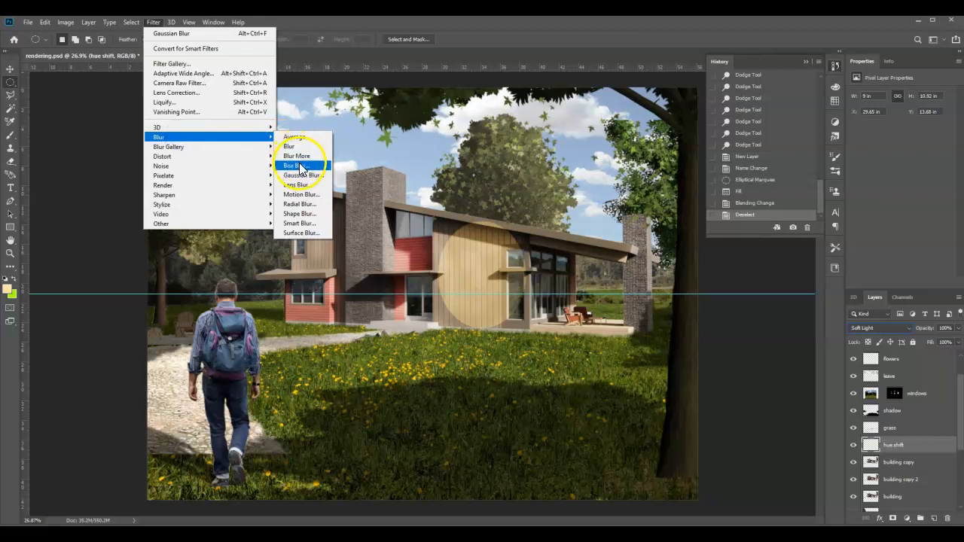
{"action": "left_click", "coordinate": [299, 176]}
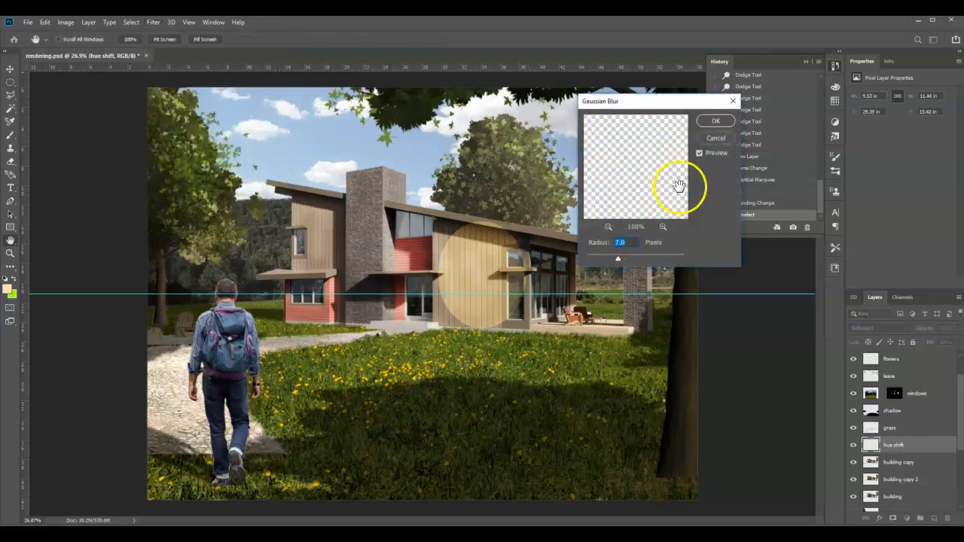
{"action": "left_click_drag", "start_coordinate": [640, 256], "coordinate": [652, 255]}
{"action": "left_click", "coordinate": [712, 122]}
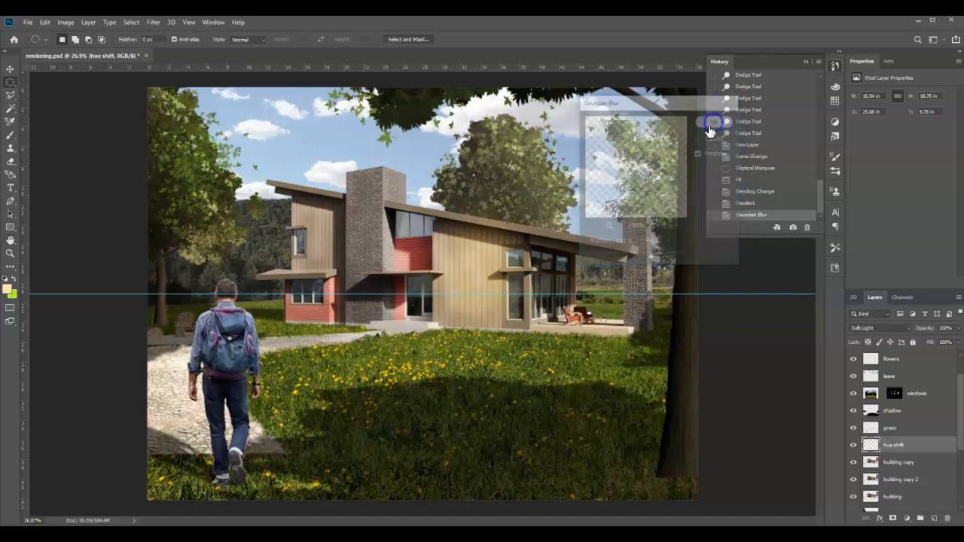
Move the blurred glow slightly down and right on the facade and lower the hue shift layer's opacity to 68%
{"action": "left_click", "coordinate": [10, 69]}
{"action": "mouse_move", "coordinate": [506, 291]}
{"action": "left_mouse_down"}
{"action": "mouse_move", "coordinate": [489, 280]}
{"action": "mouse_move", "coordinate": [500, 294]}
{"action": "left_mouse_up"}
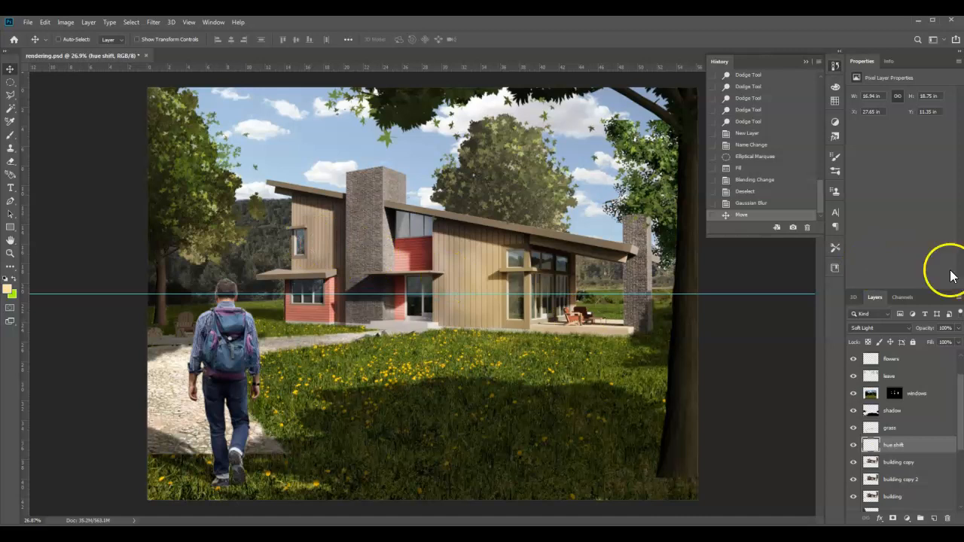
{"action": "left_click", "coordinate": [959, 329]}
{"action": "left_click_drag", "start_coordinate": [961, 336], "coordinate": [944, 342]}
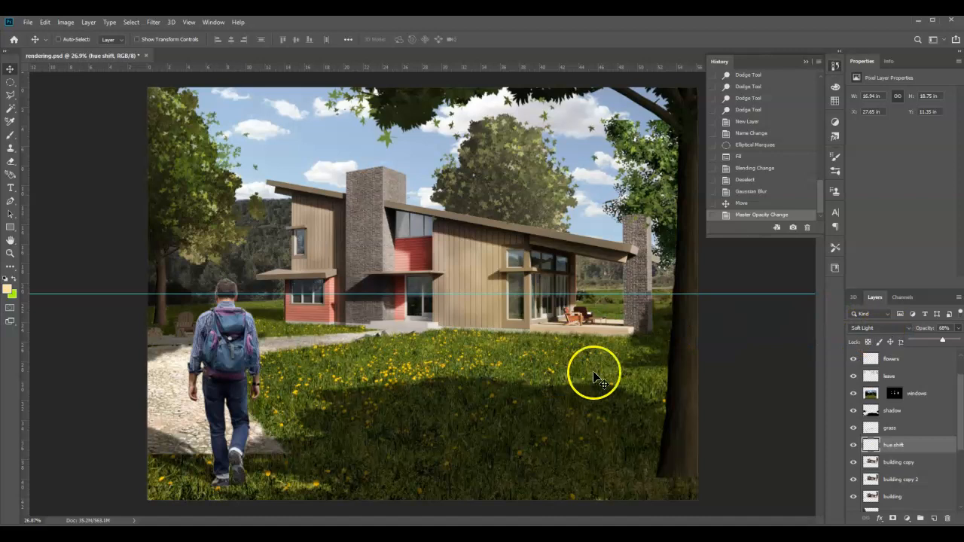
Compare the house before and after by hiding and reshowing the hue shift, building copy and building copy 2 layers
{"action": "left_click", "coordinate": [854, 445]}
{"action": "left_click_drag", "start_coordinate": [854, 446], "coordinate": [853, 481]}
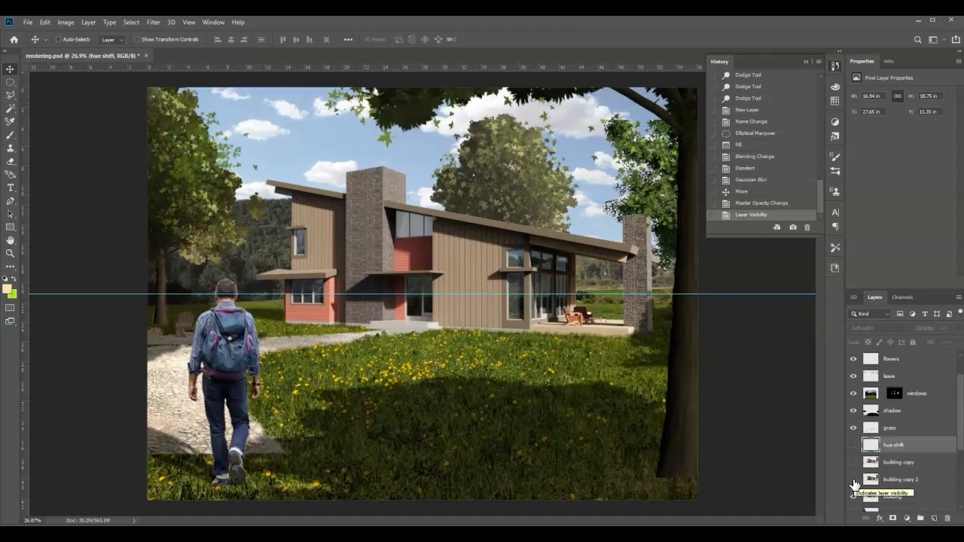
{"action": "left_click_drag", "start_coordinate": [854, 480], "coordinate": [854, 444]}
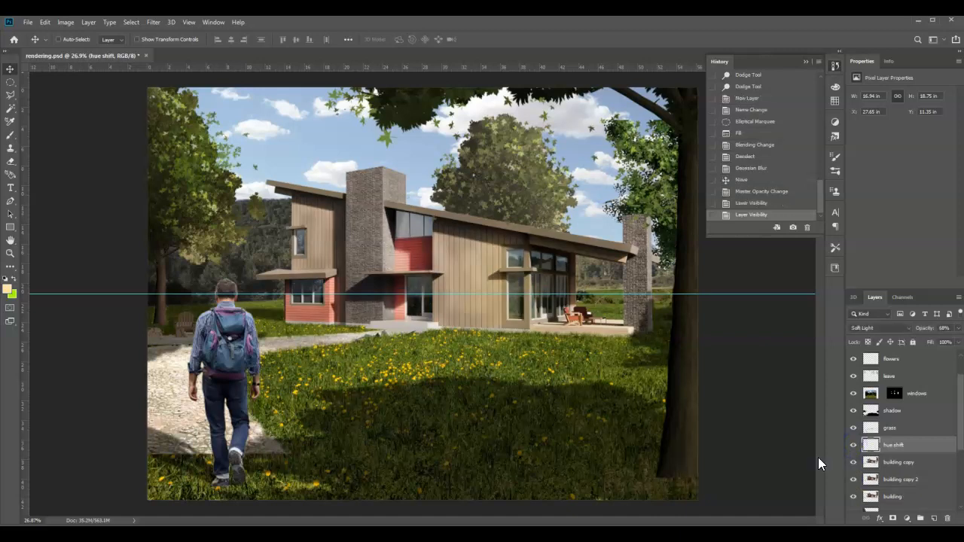